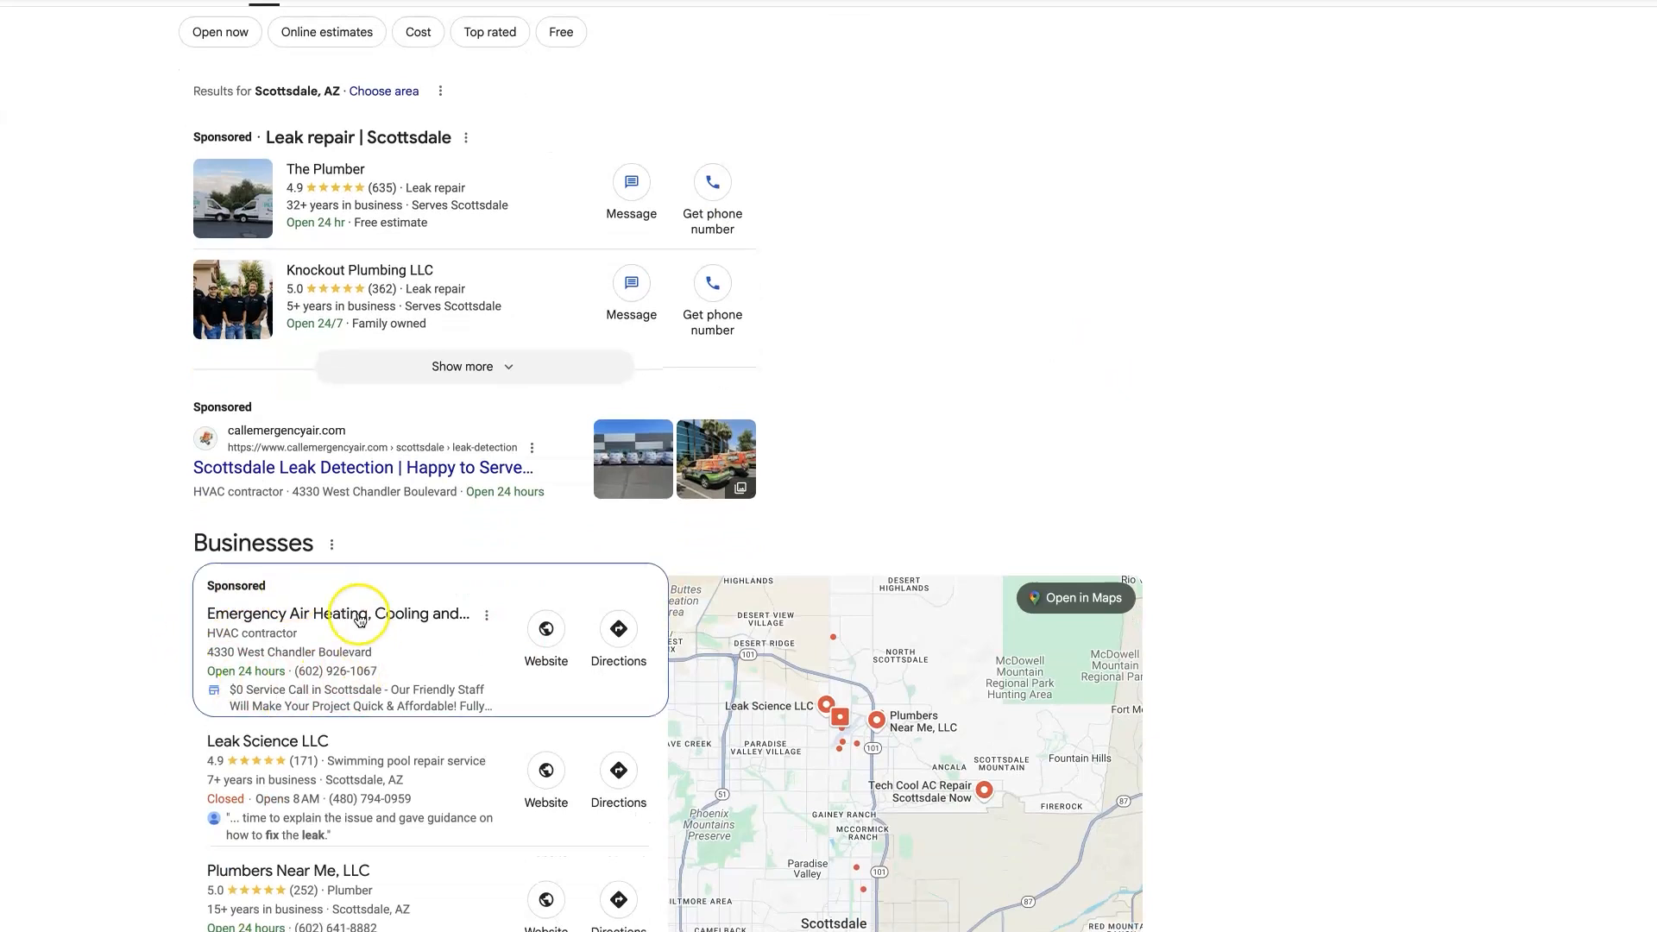
- Examine the sponsored Emergency Air ad and the Businesses map listings in the Google results for "leak repair scottsdale"
scroll(302, 656, "down", 3)
scroll(334, 724, "down", 1)
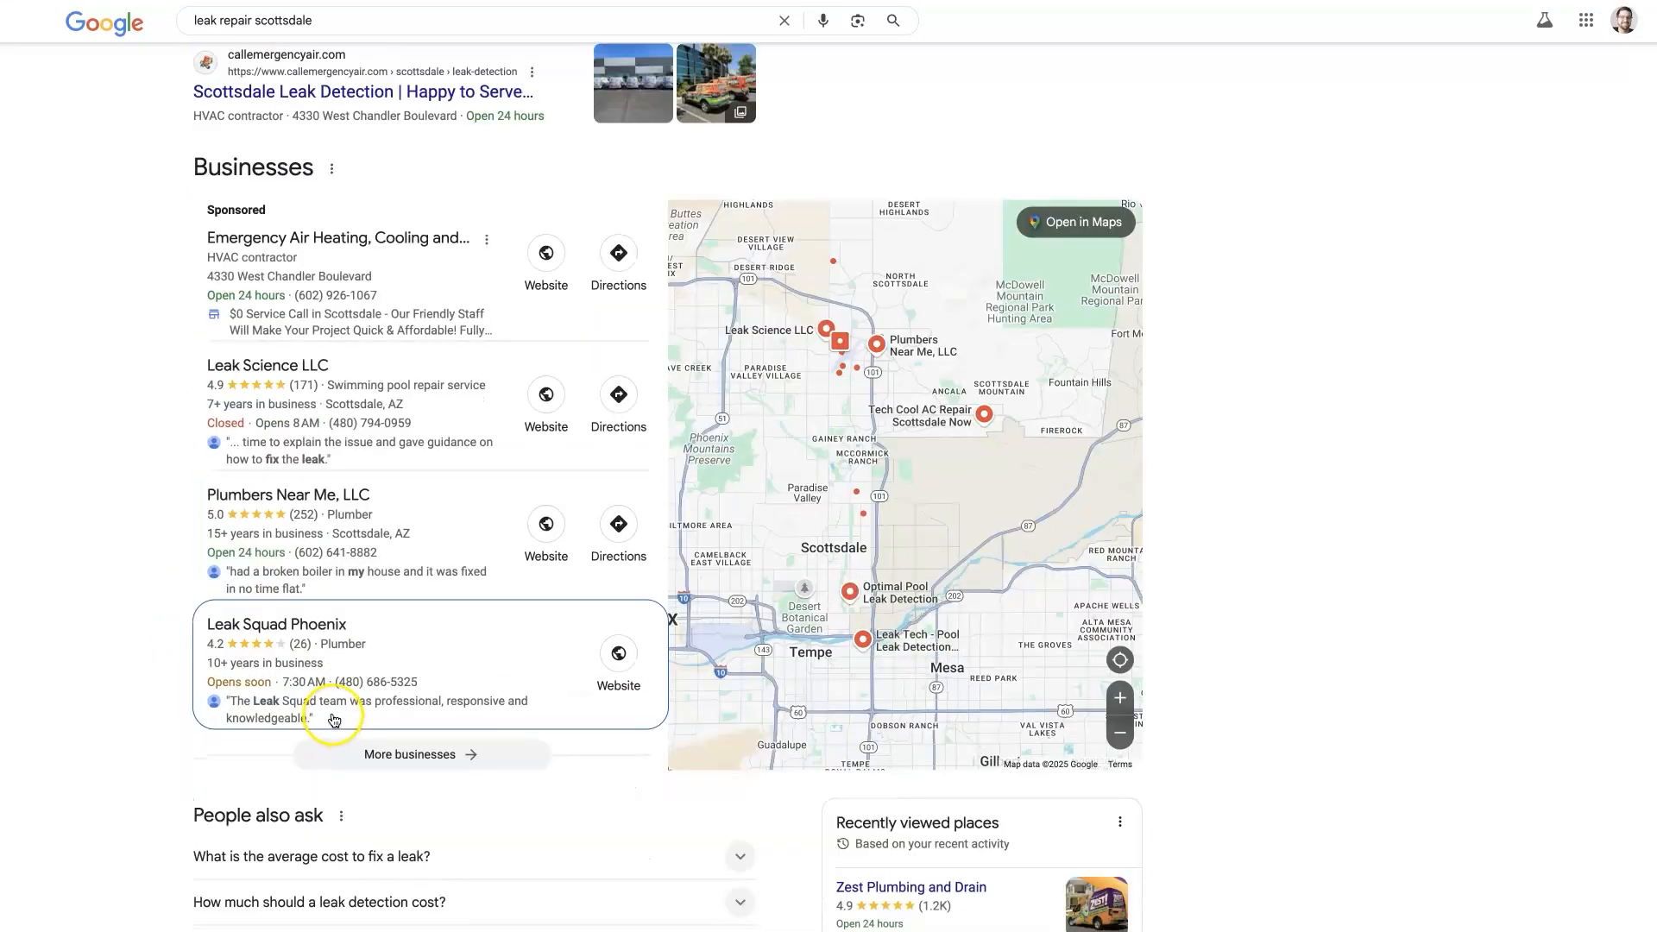
scroll(328, 681, "up", 4)
scroll(331, 670, "up", 1)
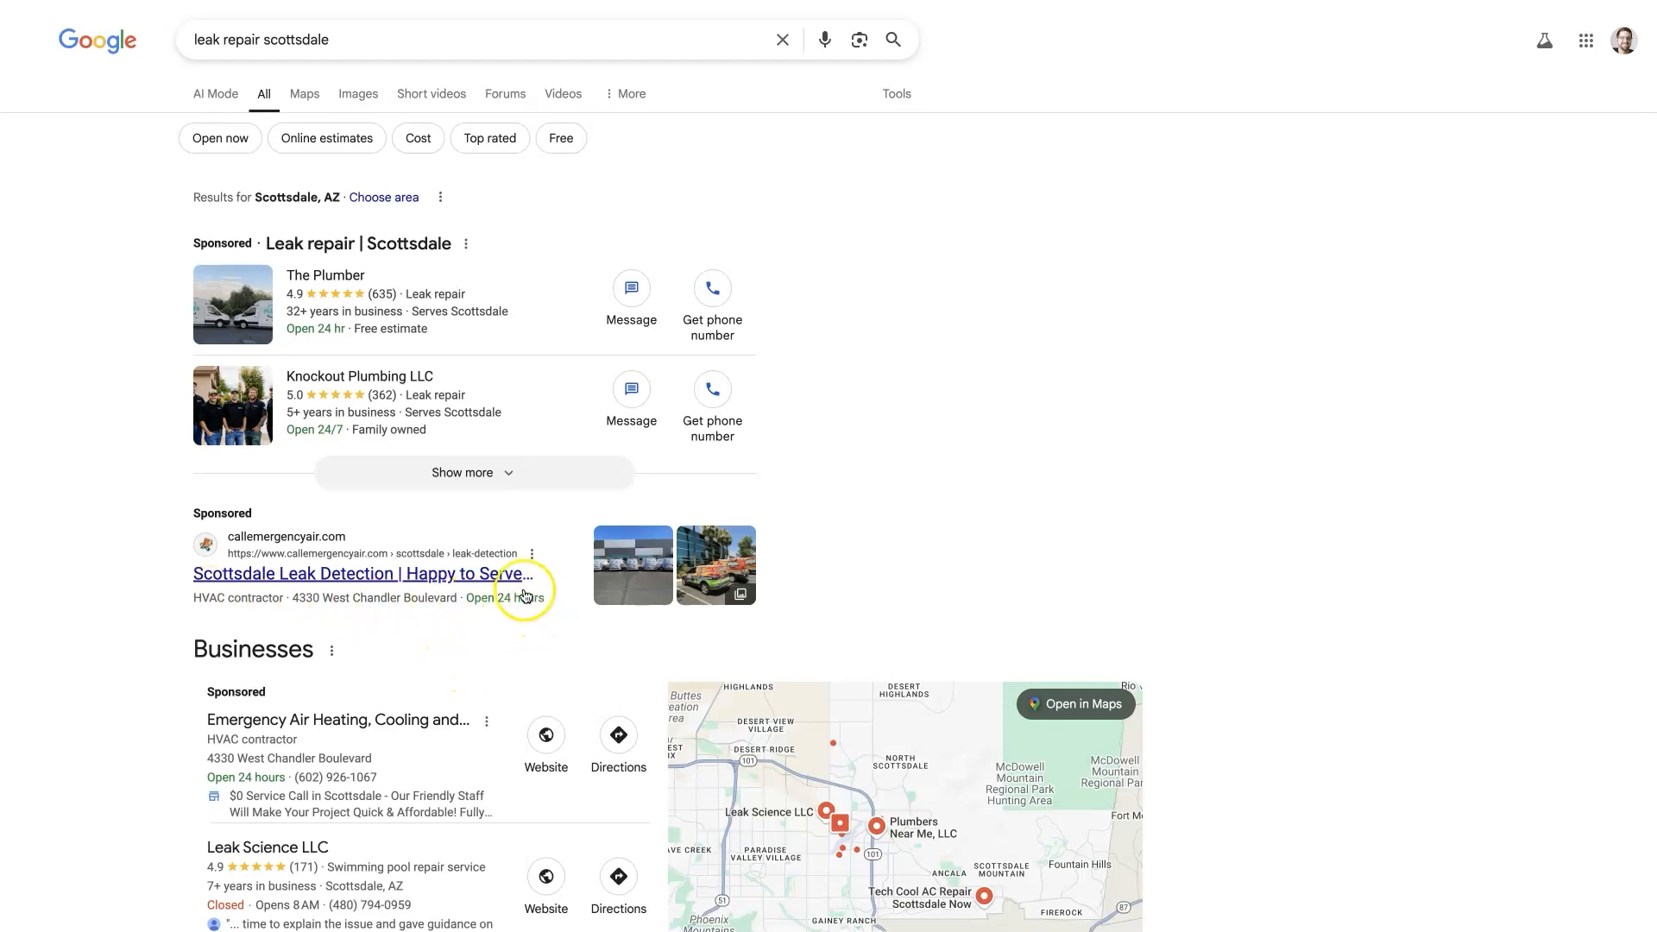
mouse_move(707, 595)
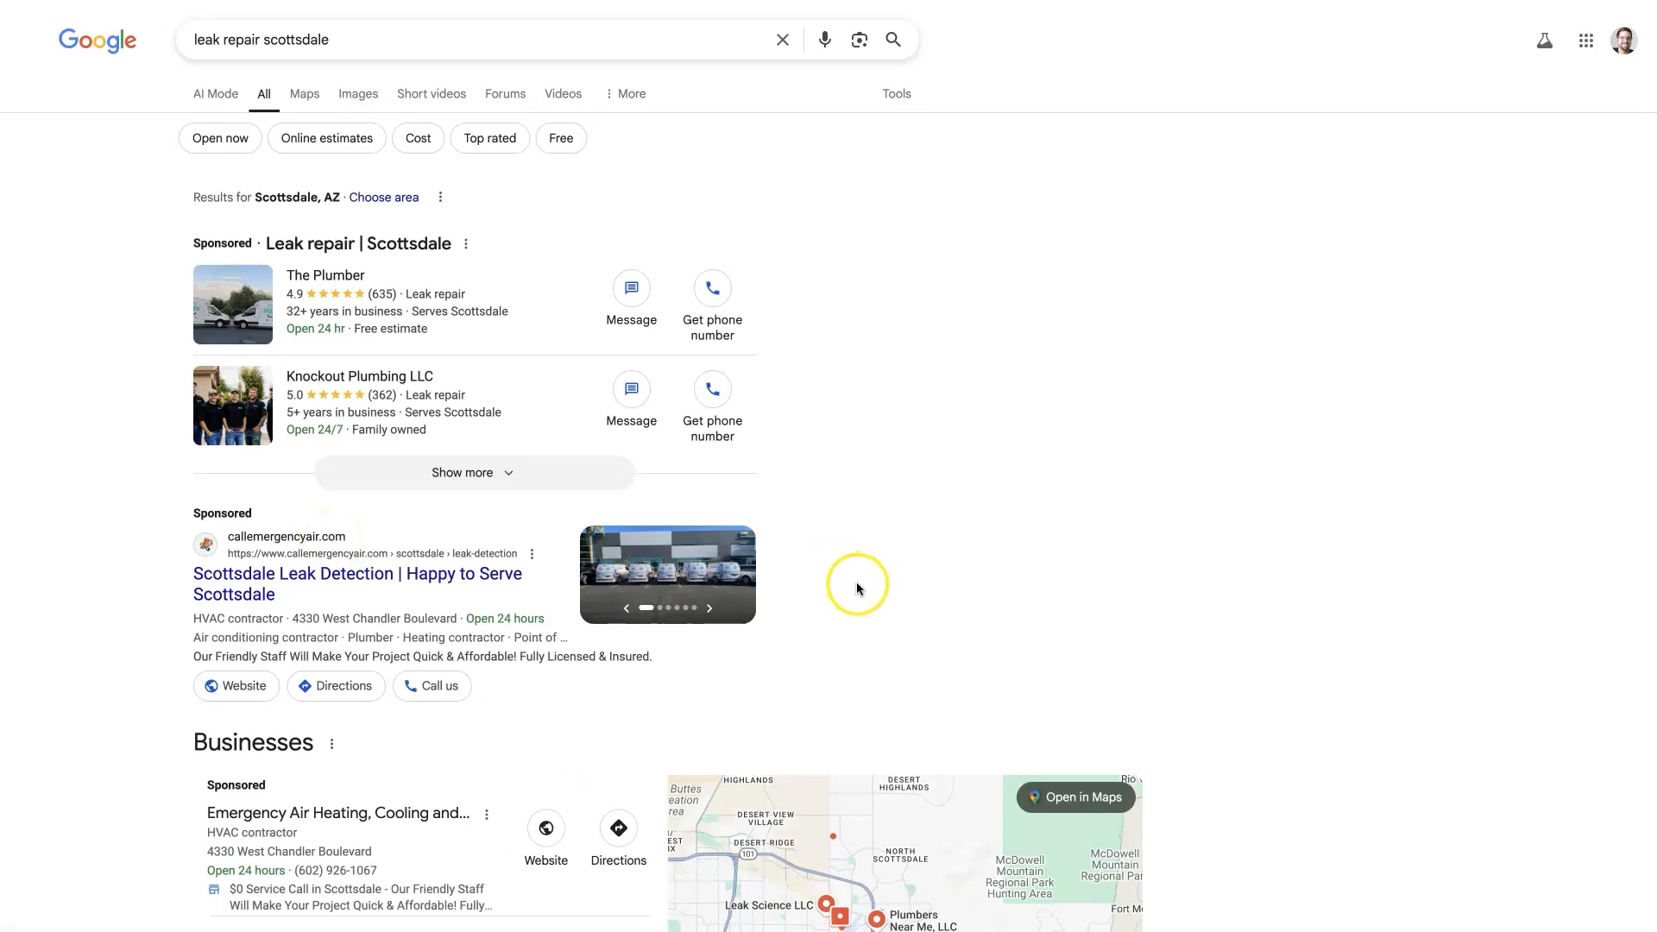
scroll(185, 610, "down", 3)
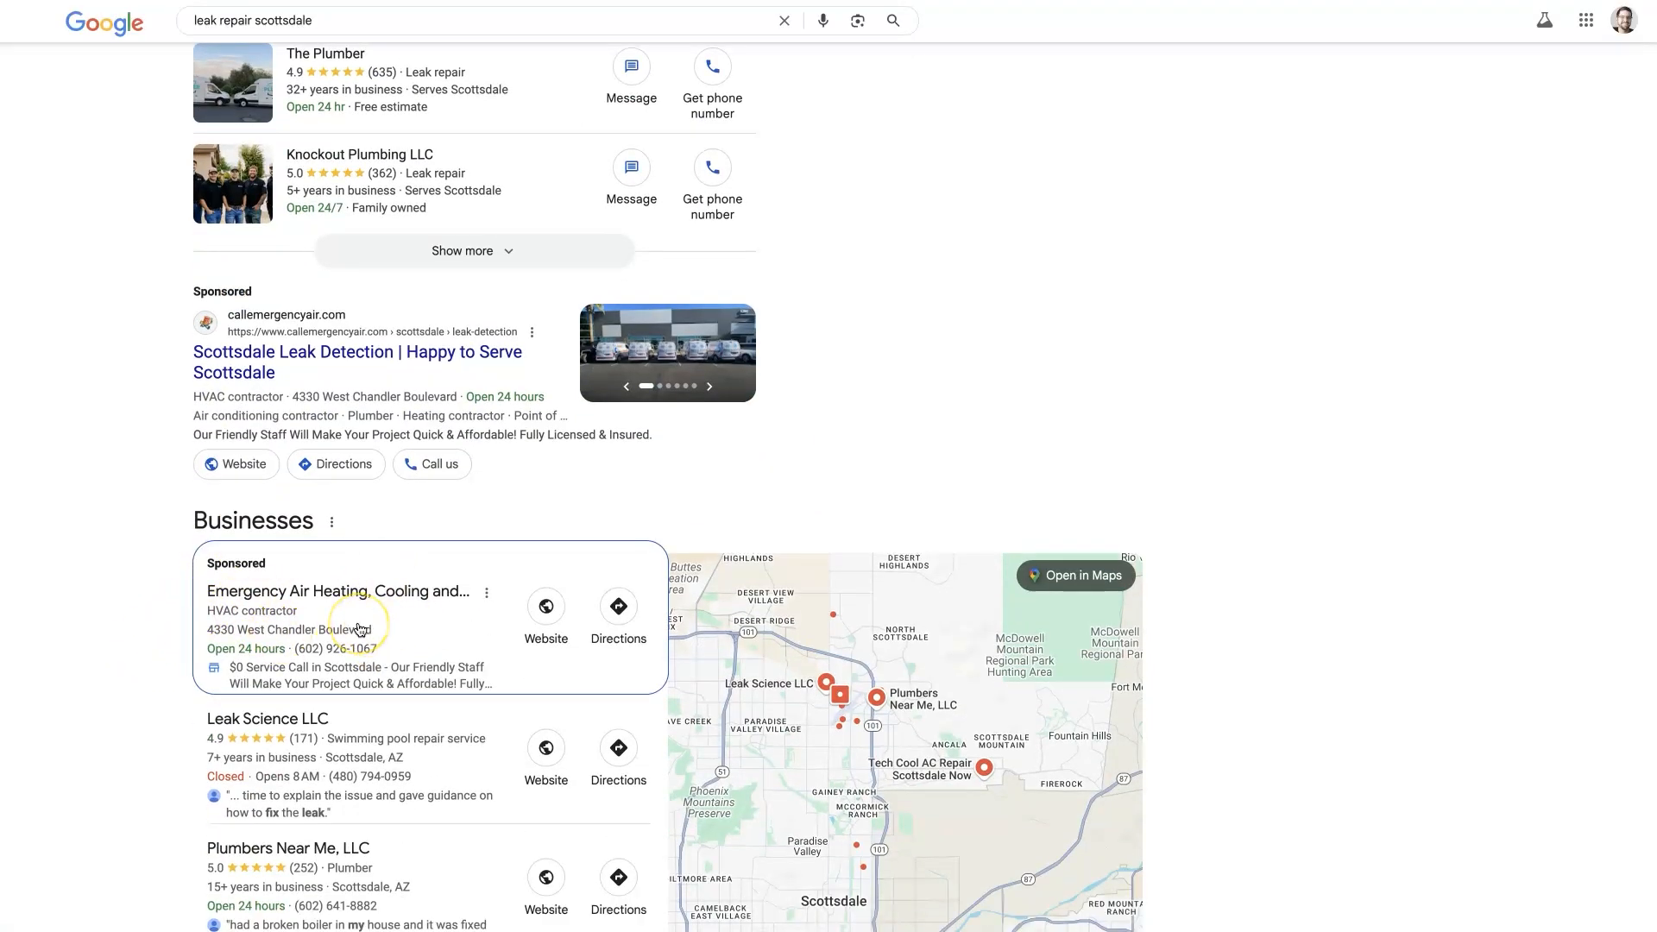
scroll(345, 630, "down", 2)
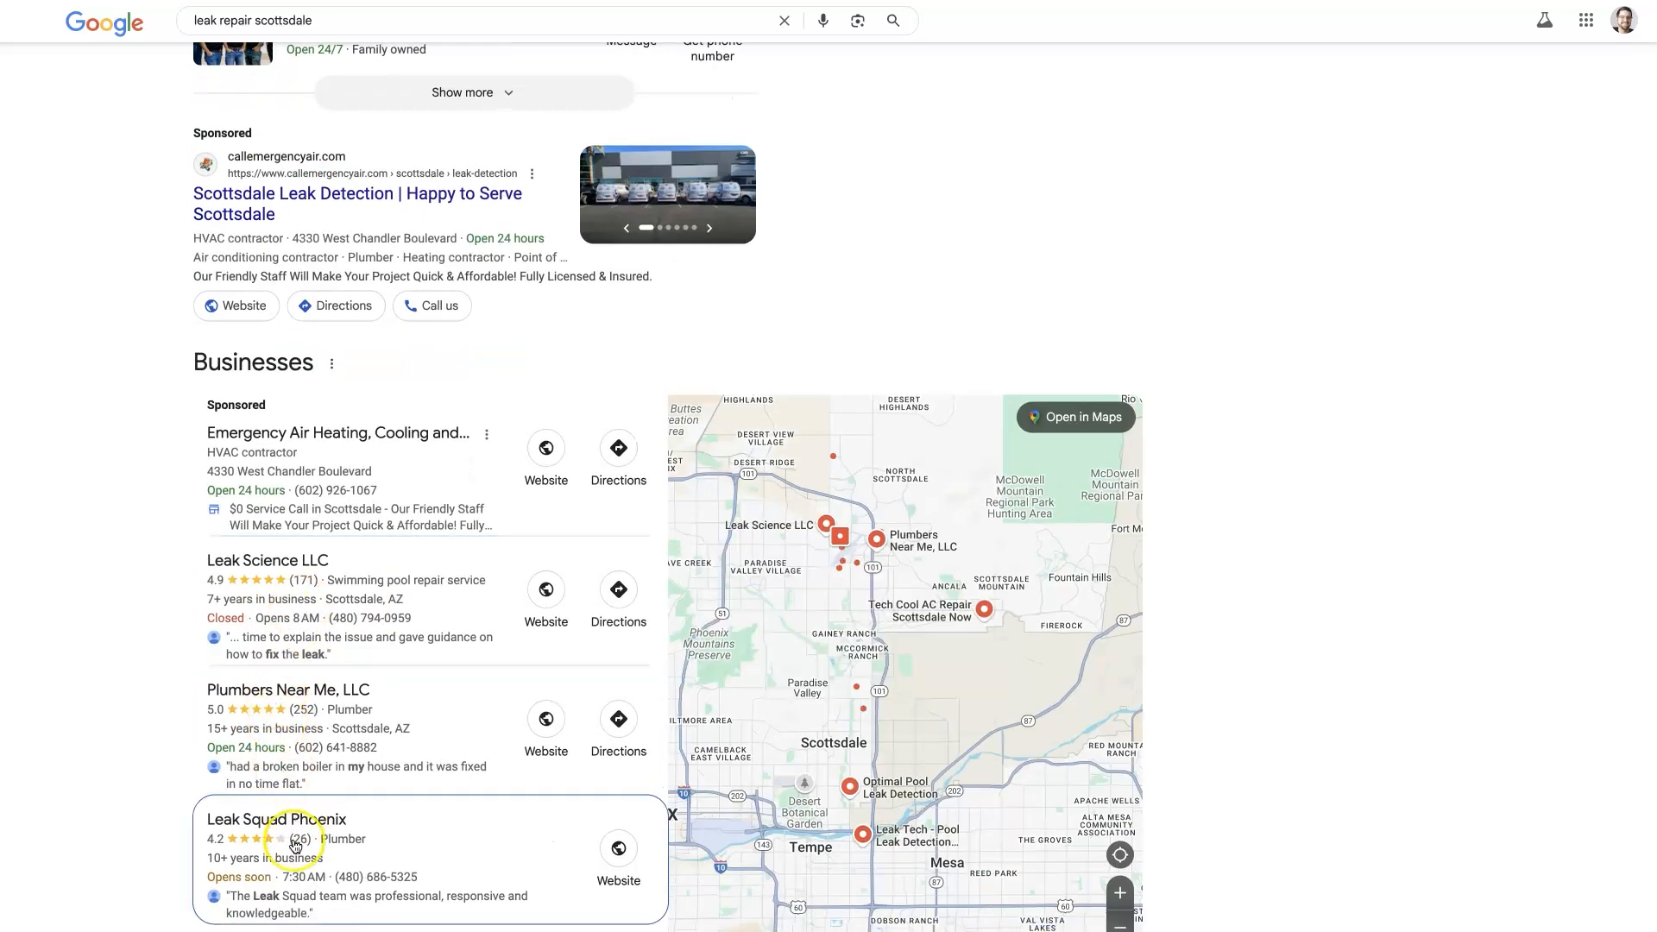
scroll(311, 638, "up", 1)
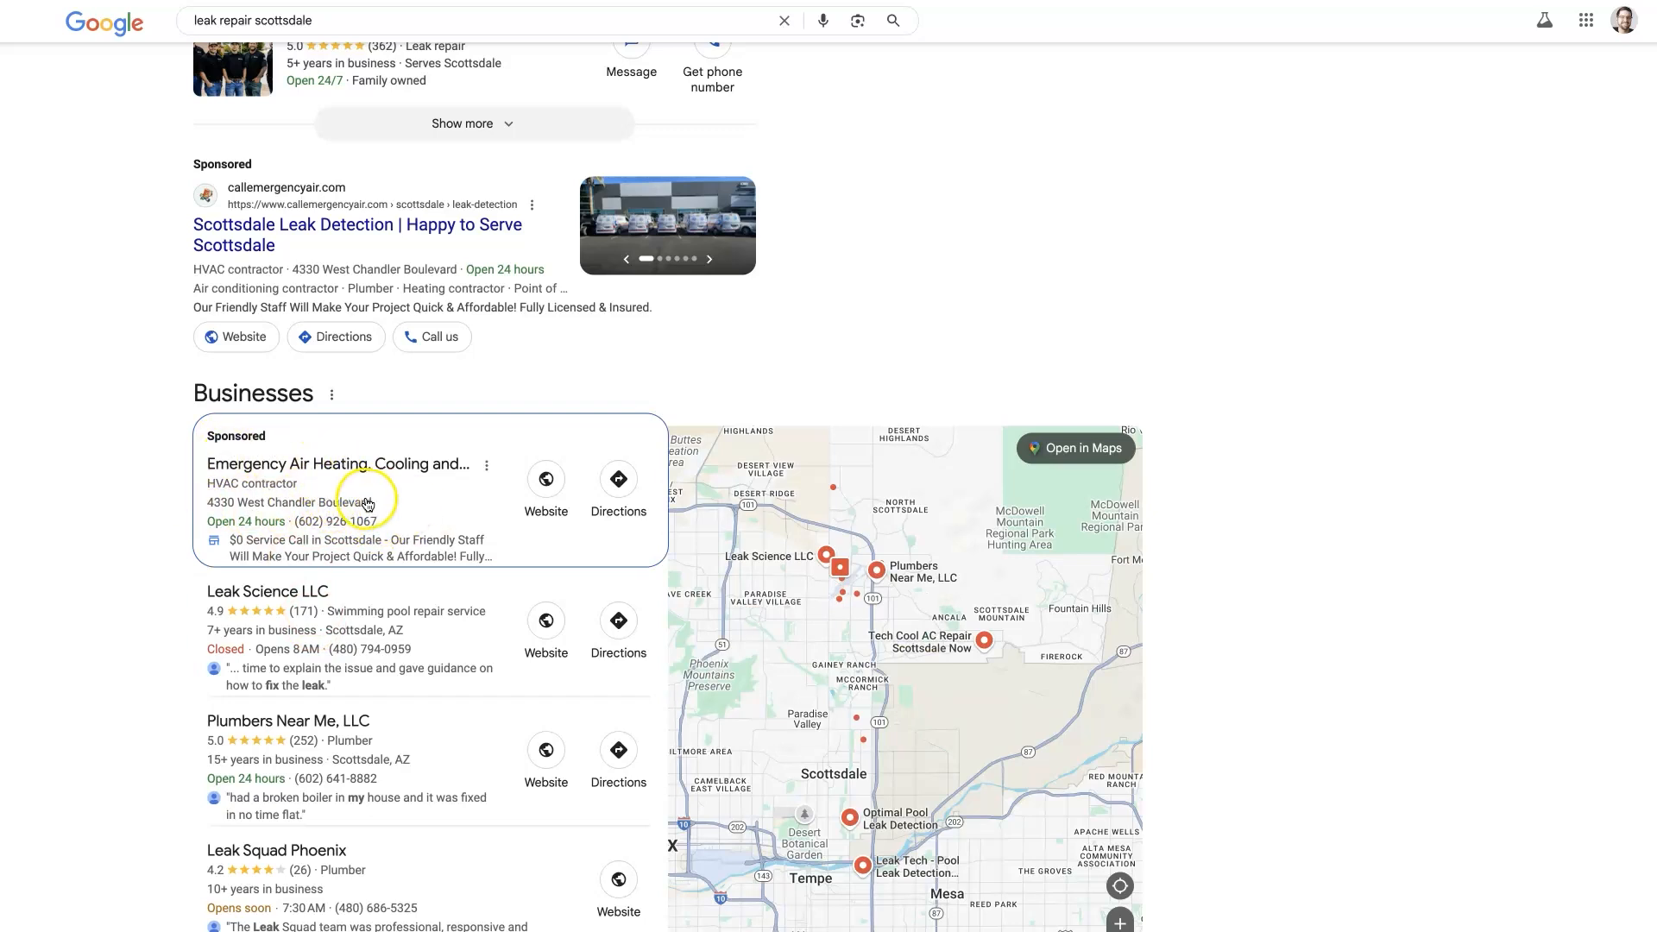
scroll(369, 513, "up", 4)
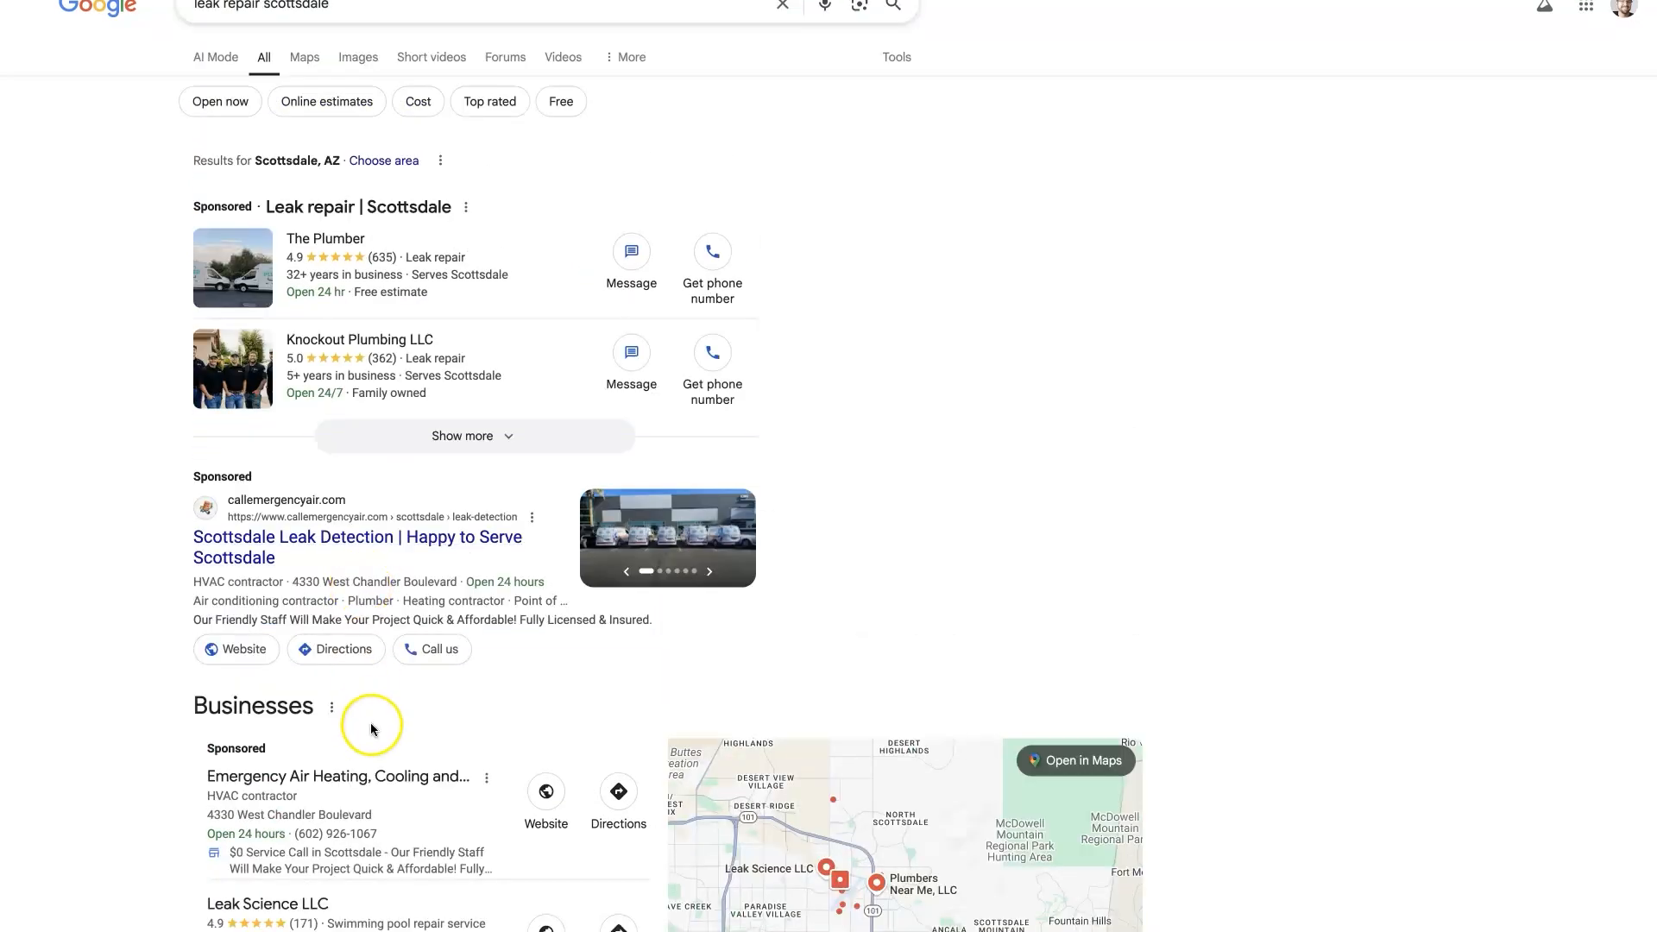
scroll(371, 729, "down", 5)
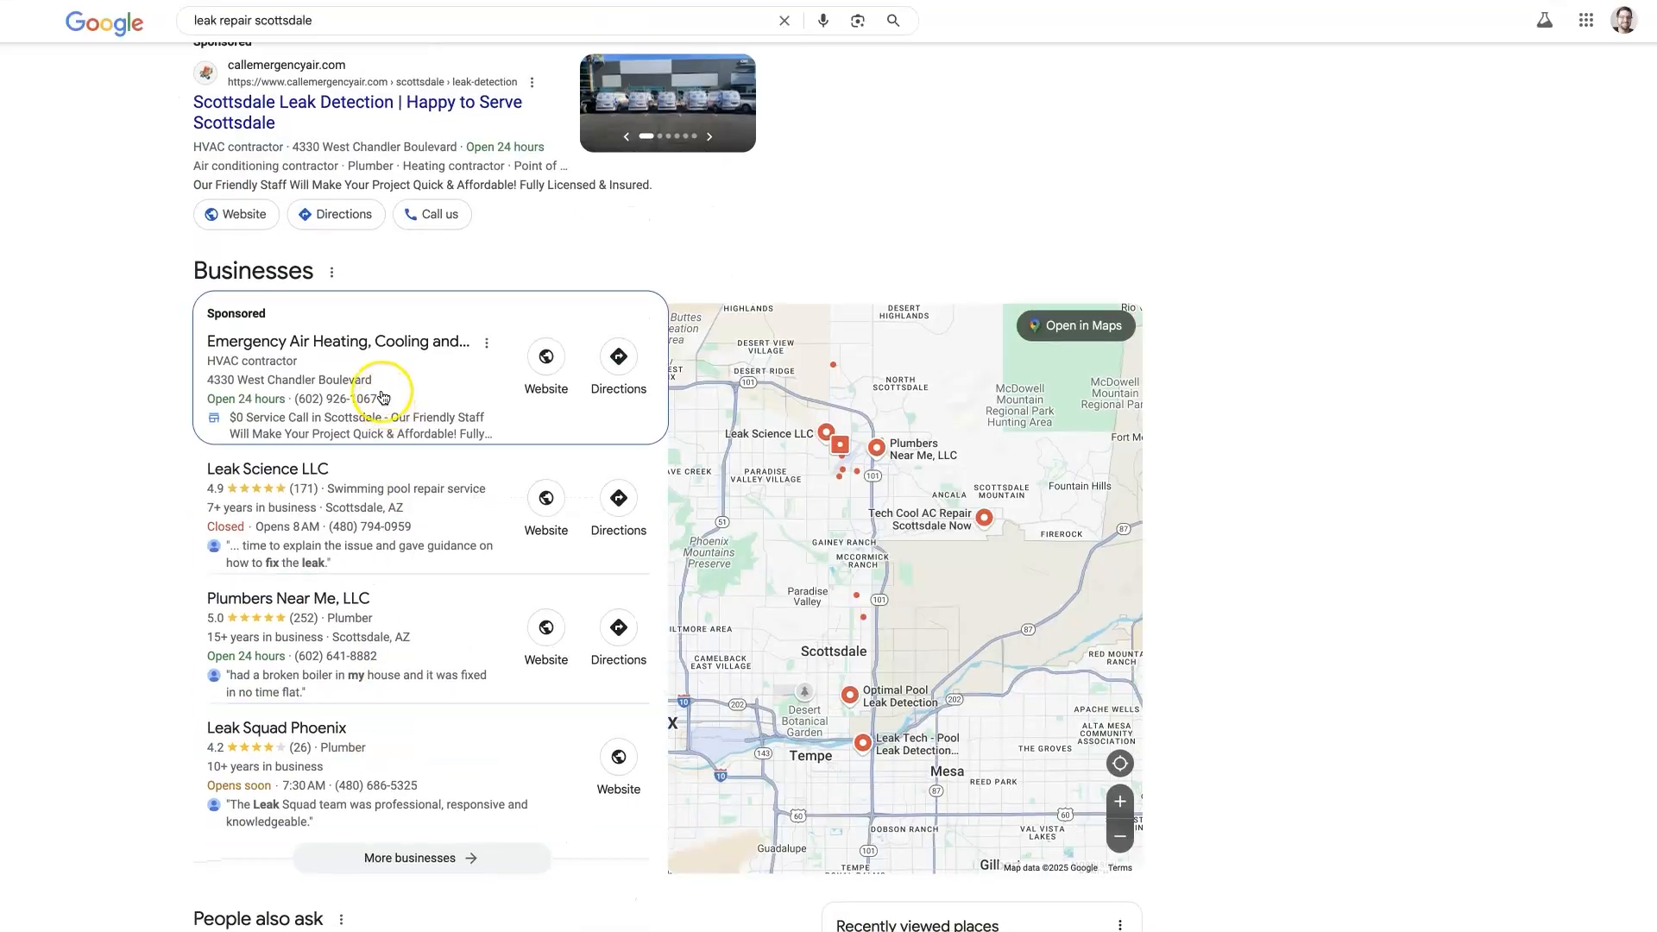
scroll(391, 456, "up", 1)
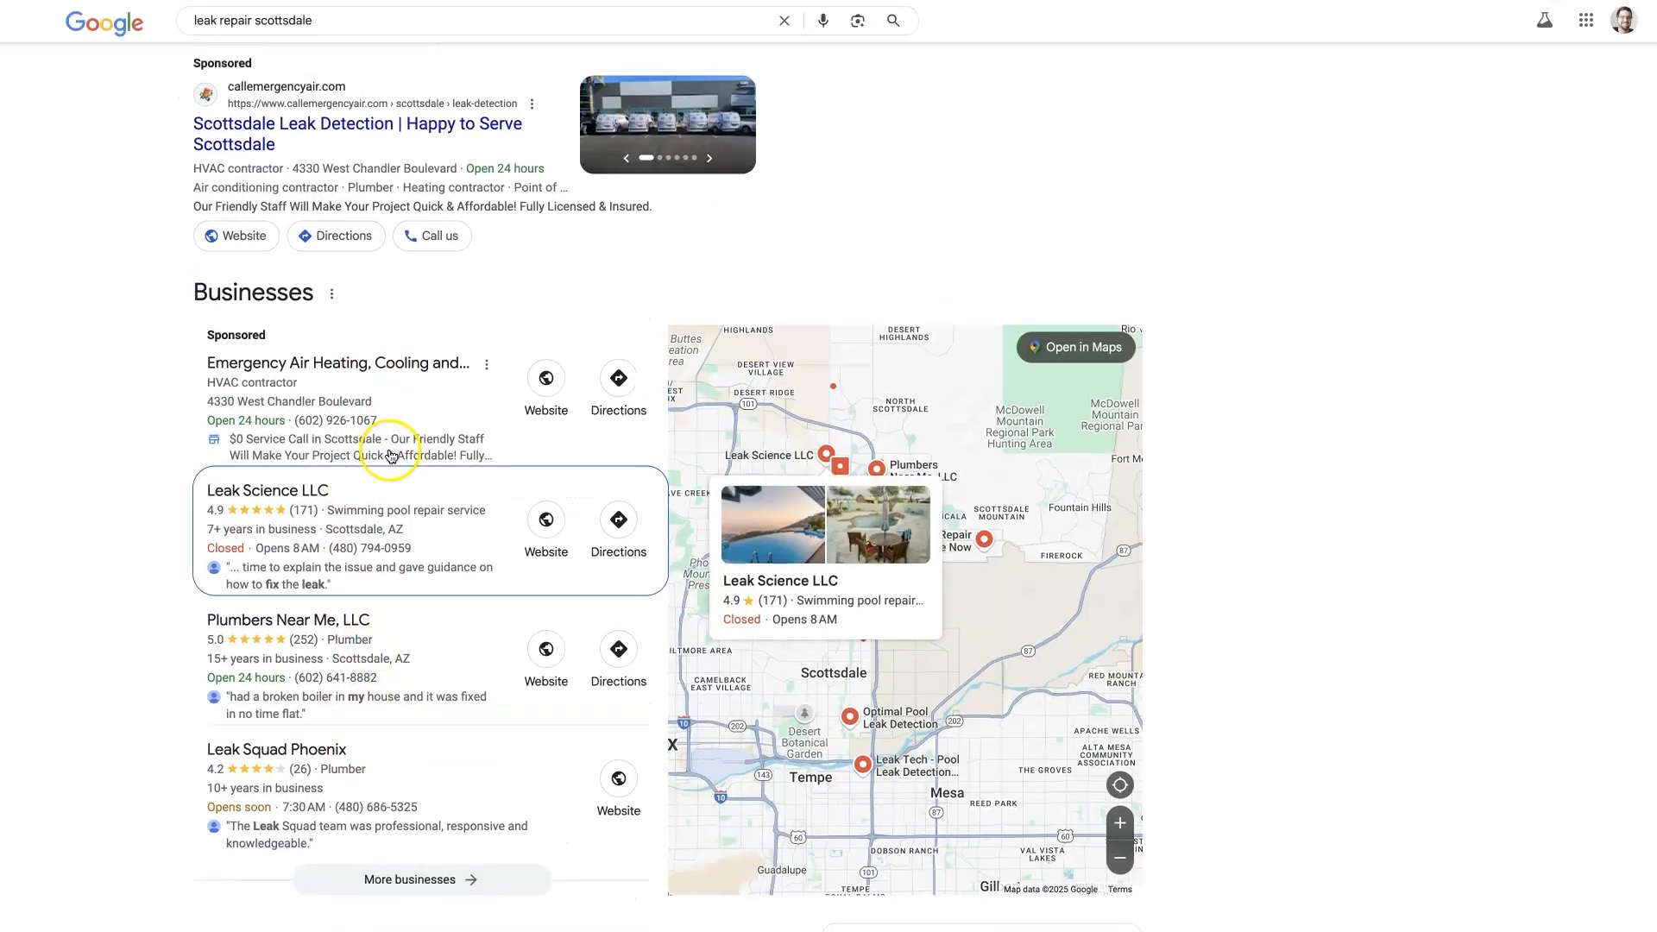
scroll(391, 456, "up", 5)
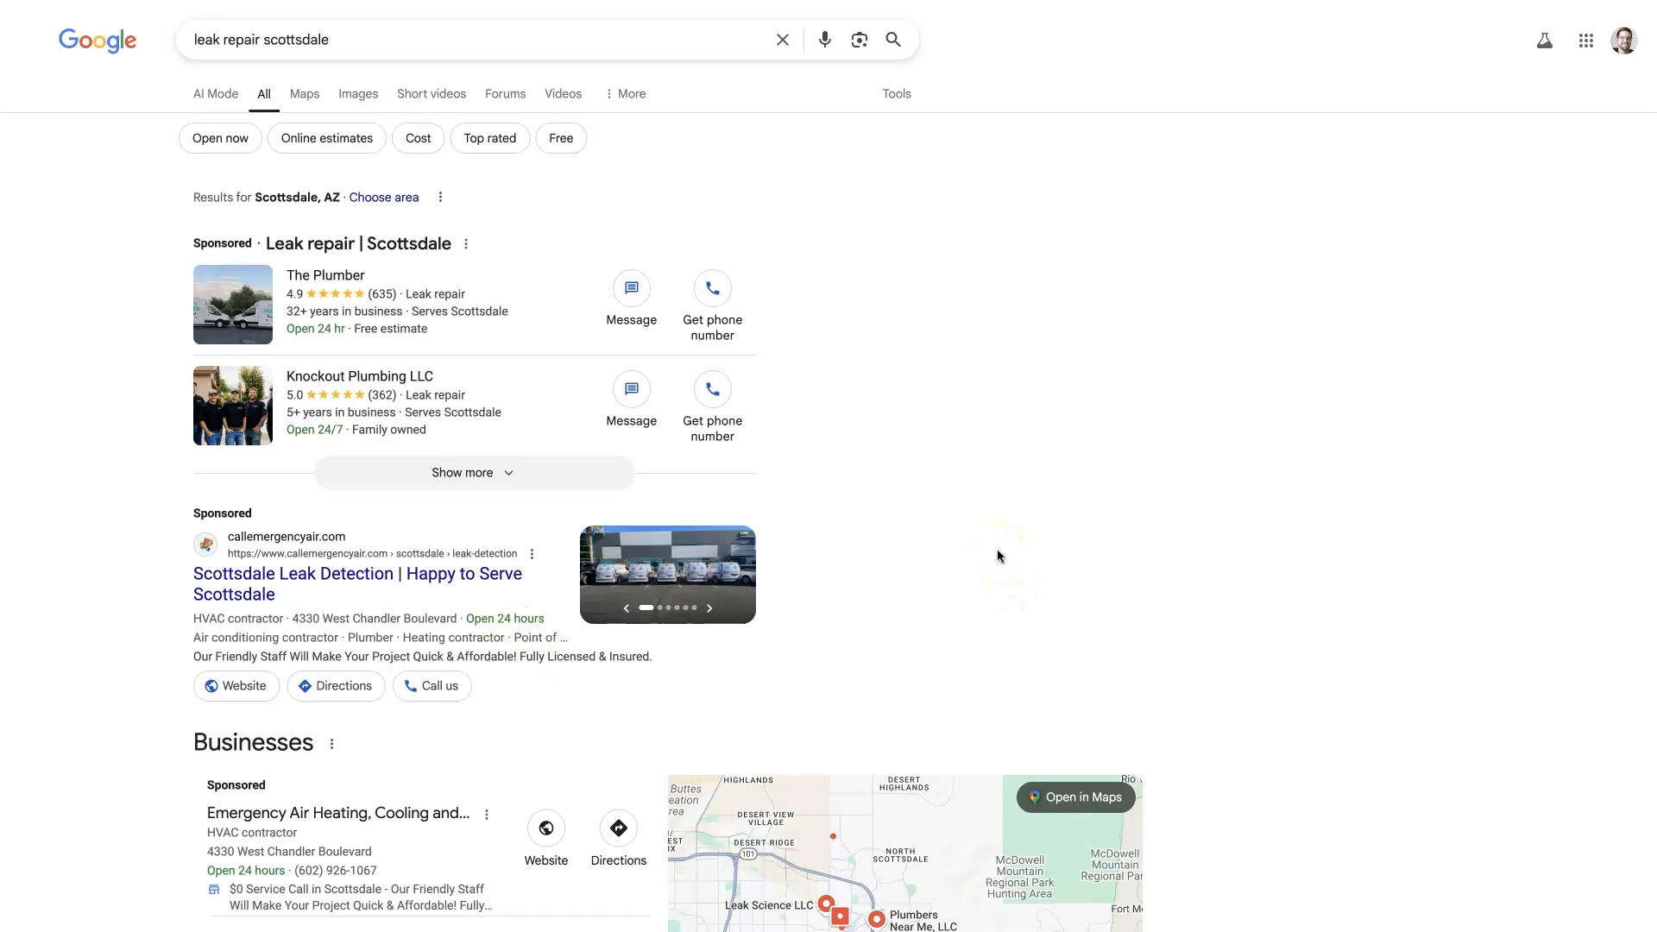
left_click(337, 699)
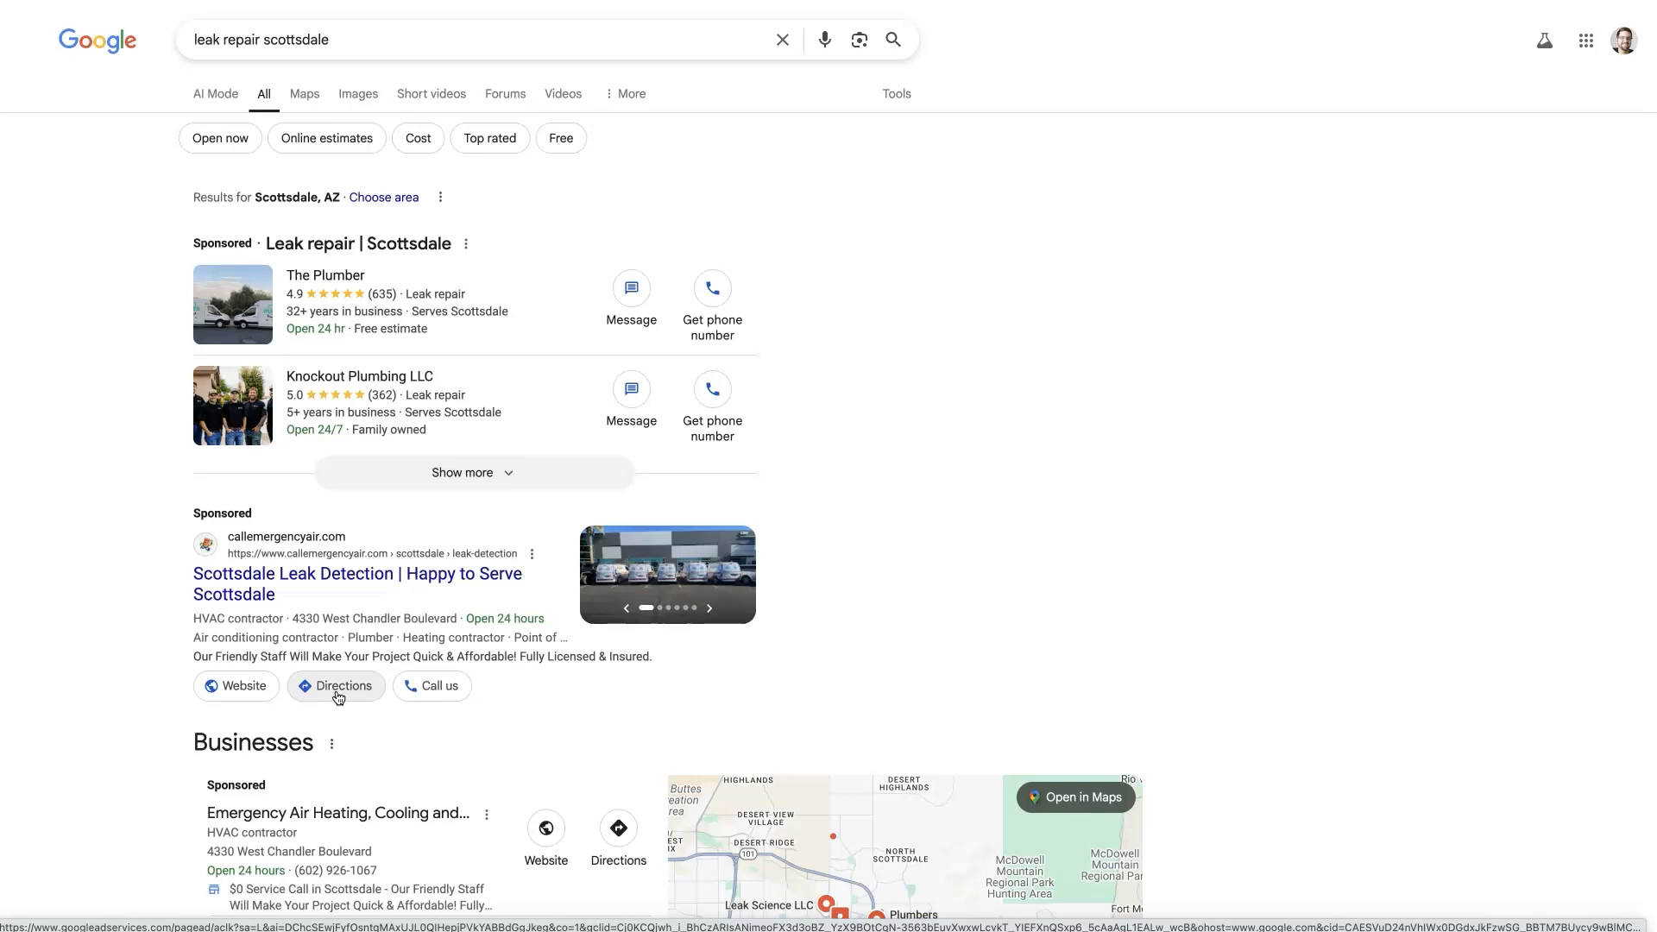
scroll(345, 681, "down", 2)
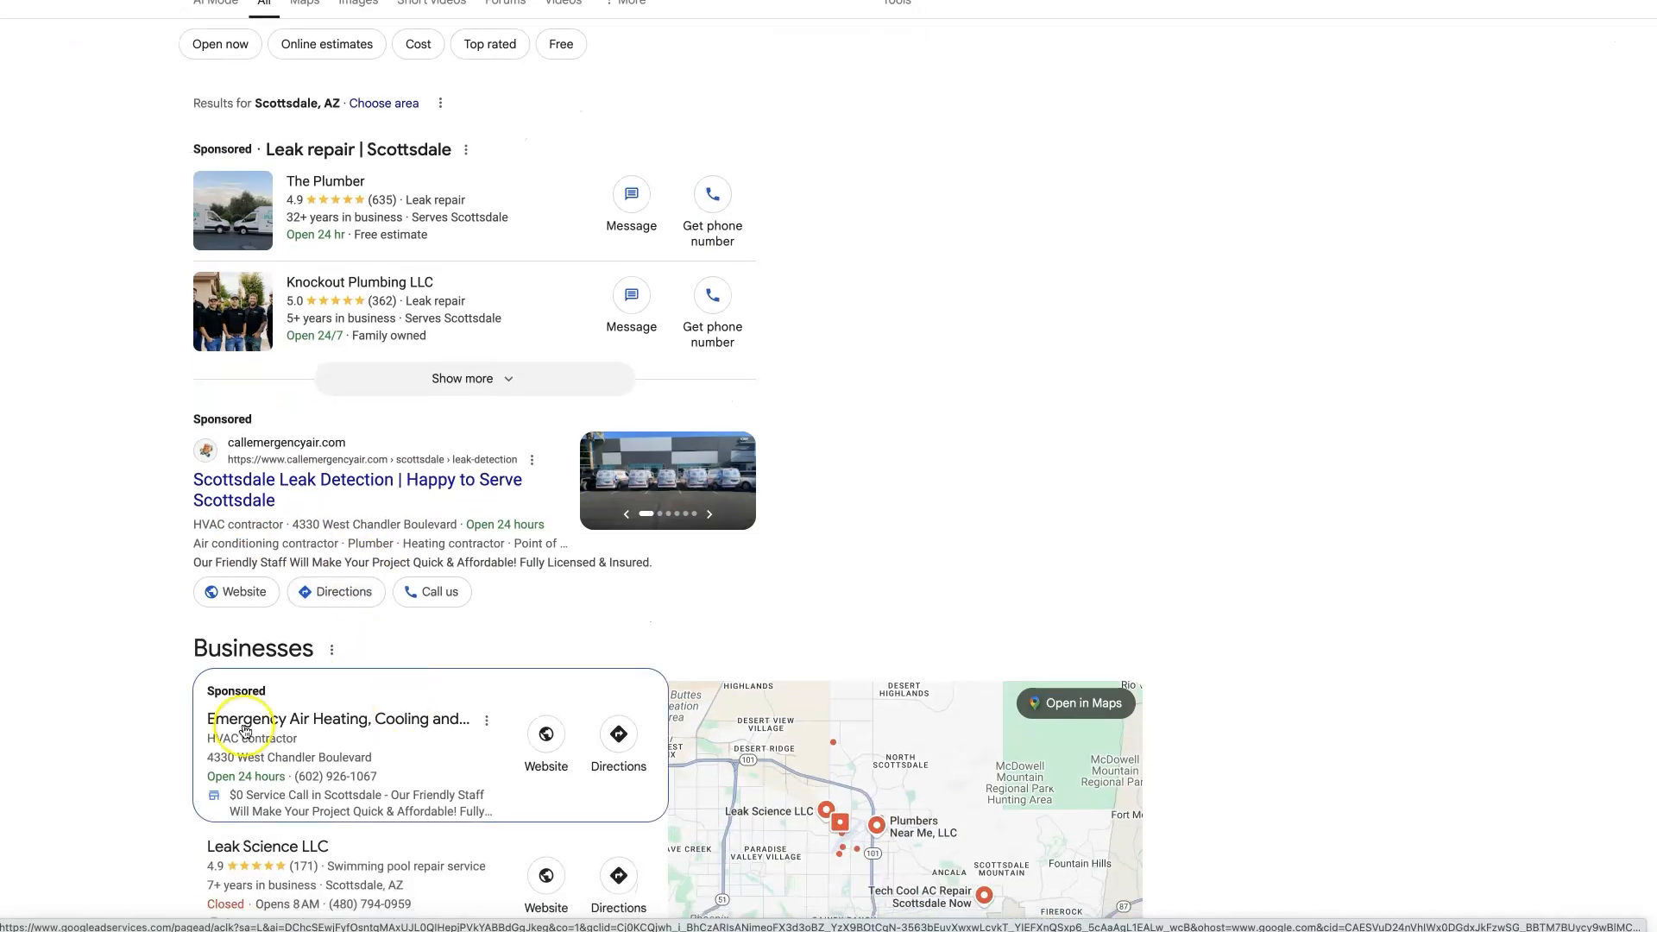
scroll(360, 718, "up", 2)
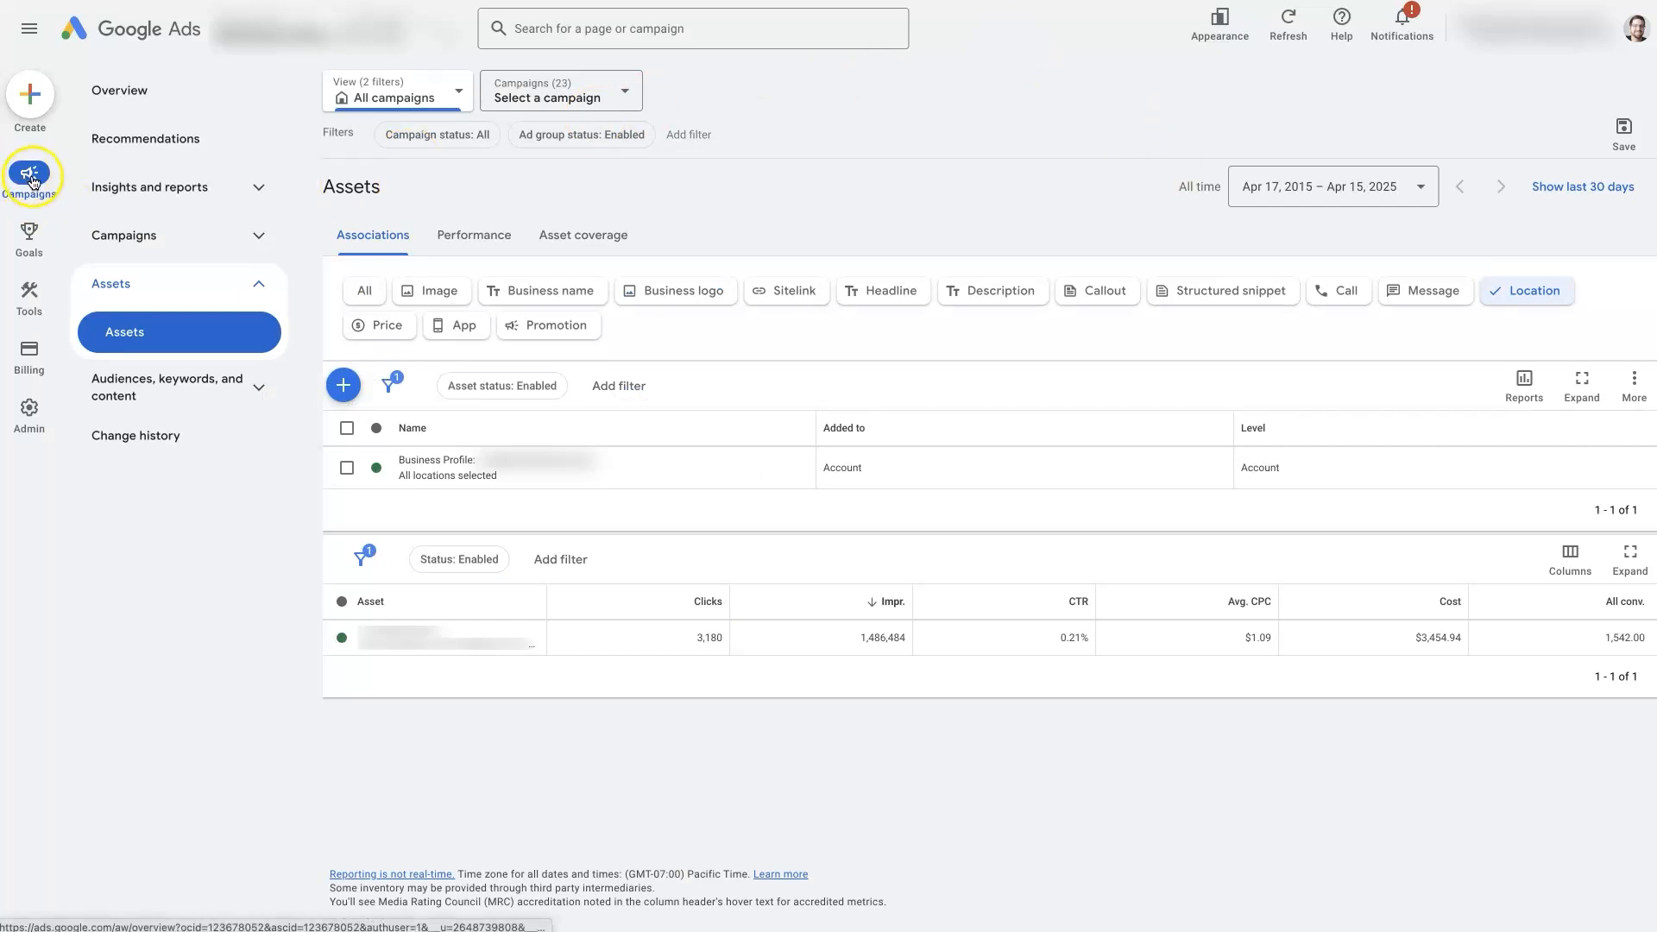
- In Google Ads, create an account-level location asset for Our locations, using the existing Business Profile Manager account under Google Business Profile
left_click(138, 289)
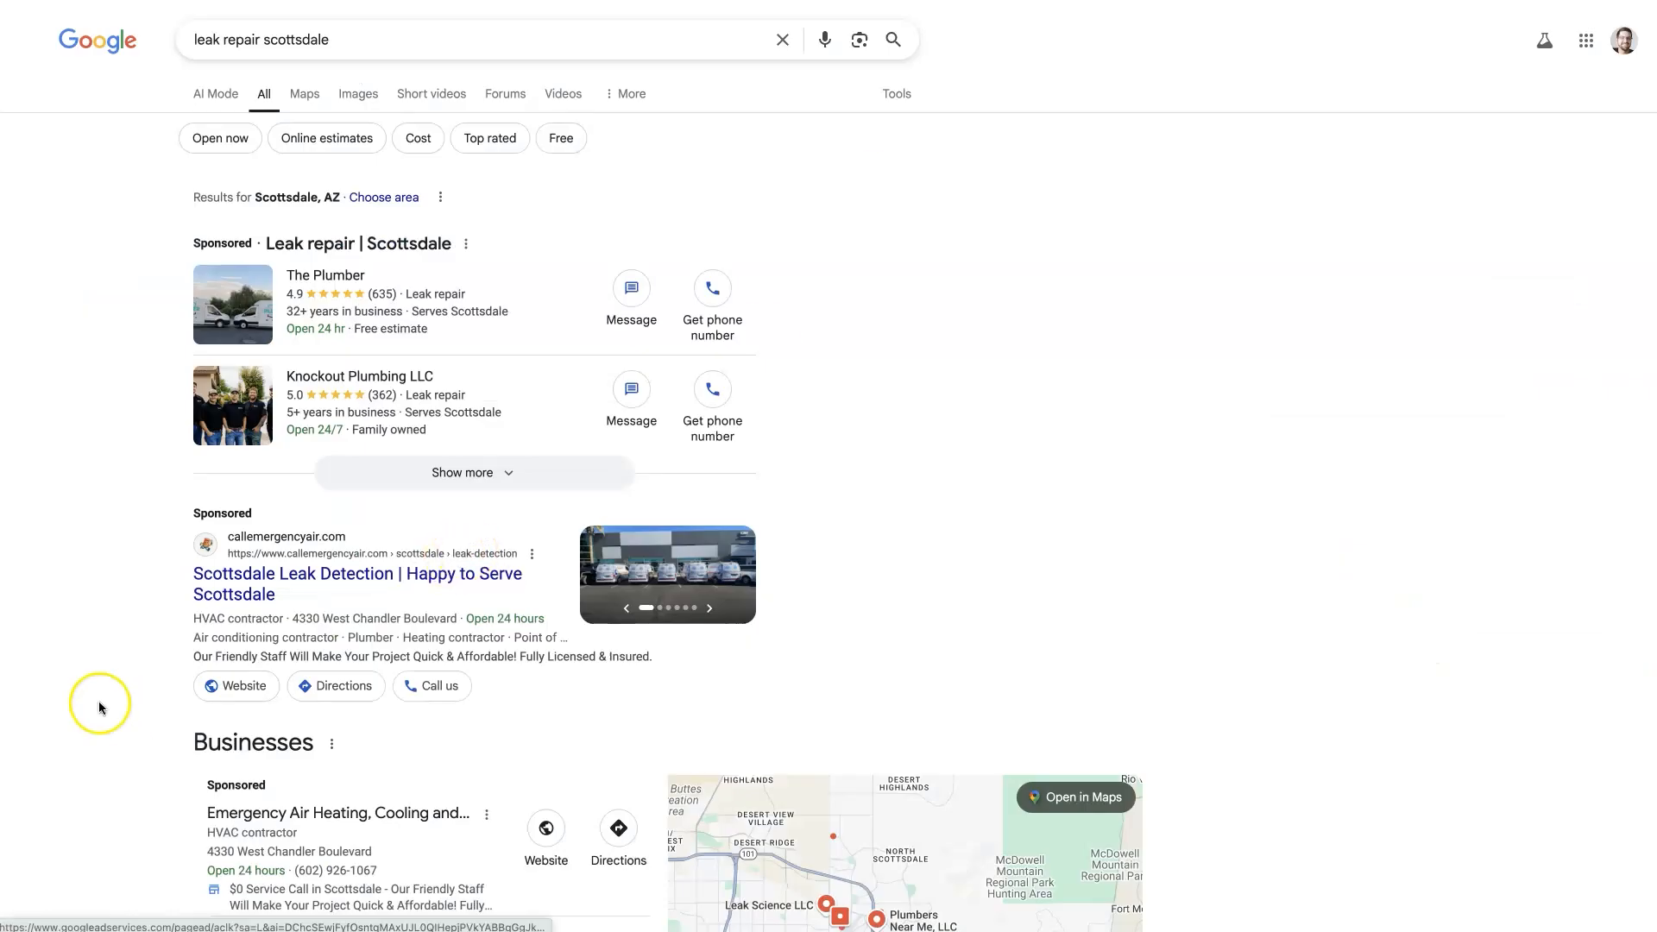
scroll(99, 708, "down", 4)
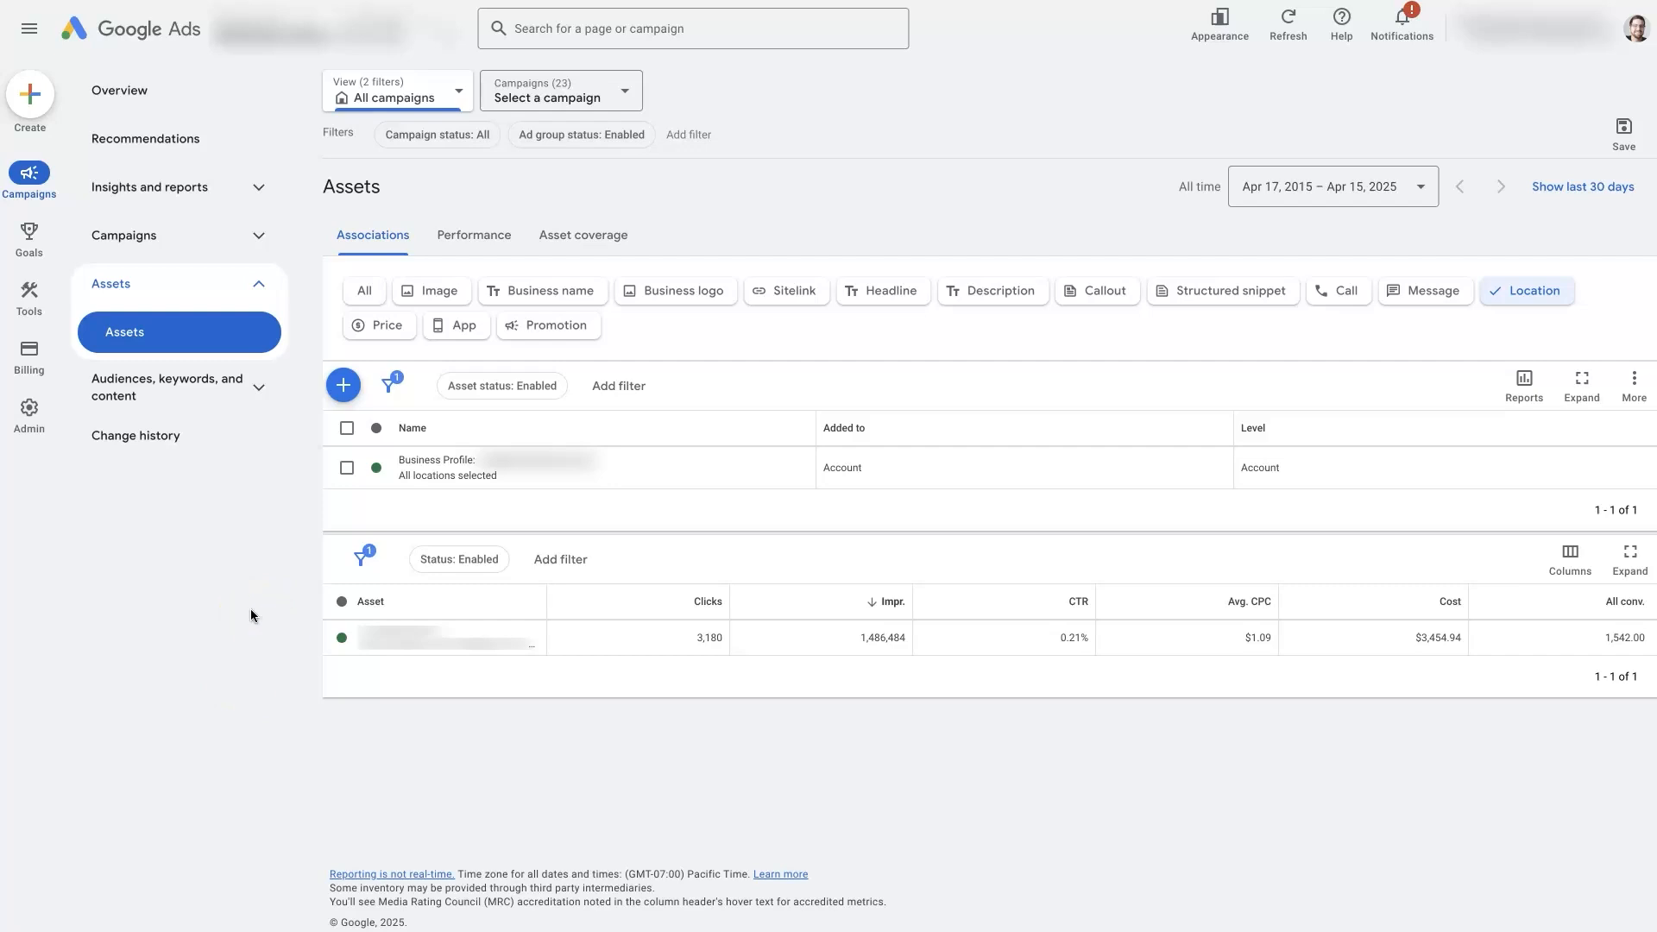
left_click(344, 385)
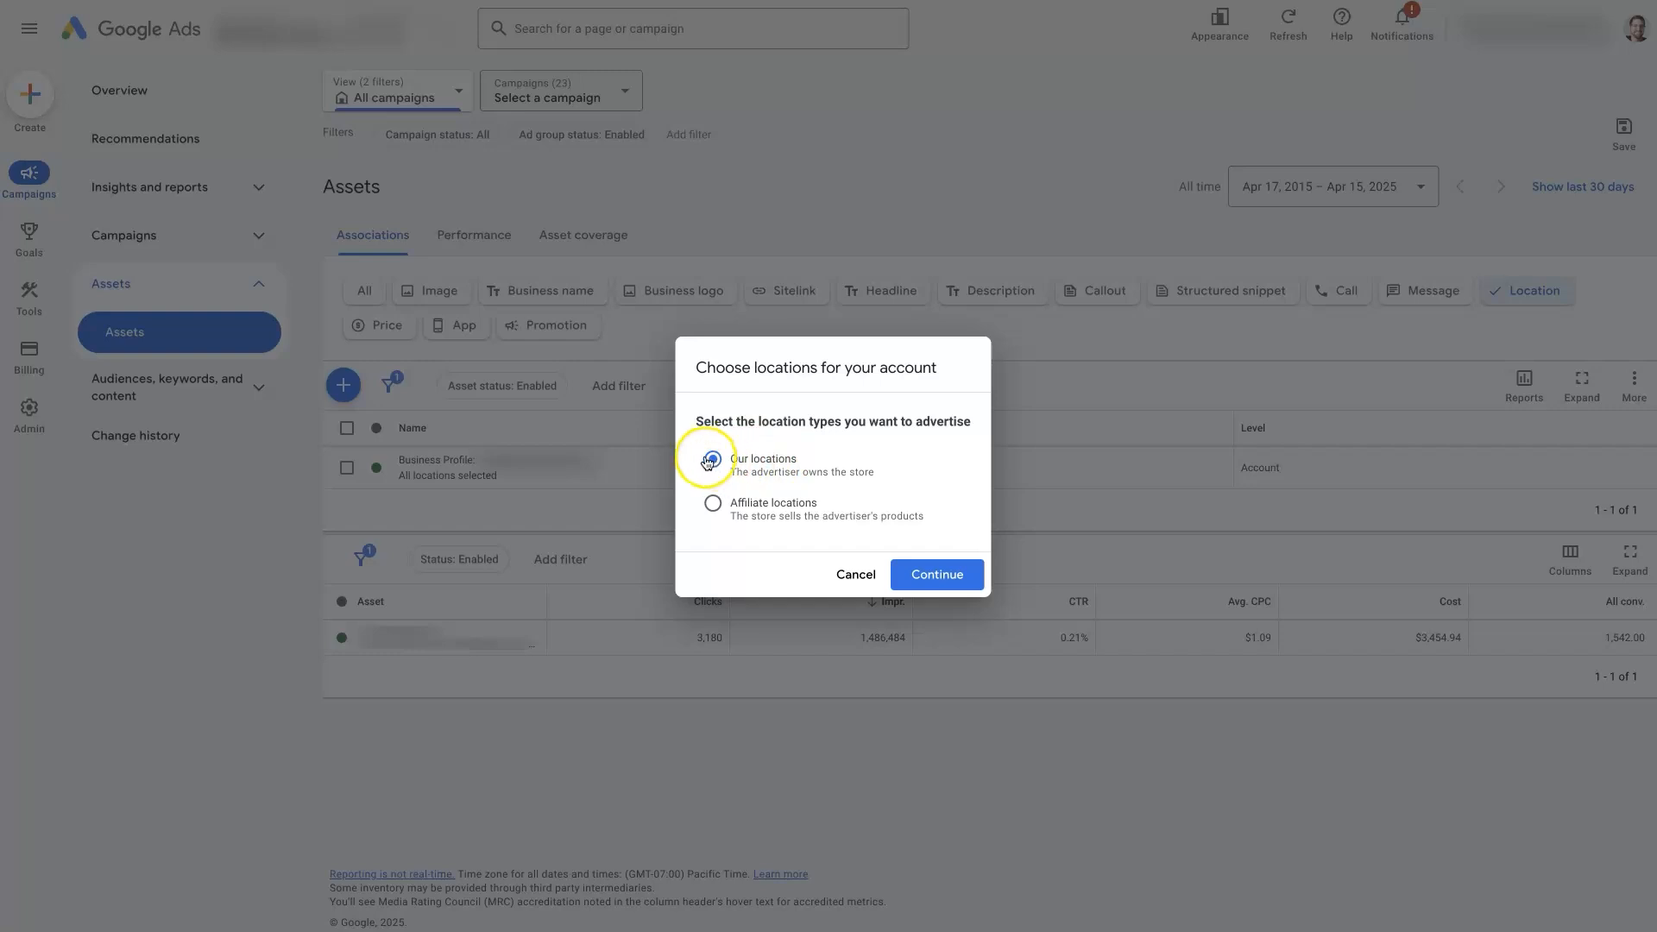
left_click(939, 576)
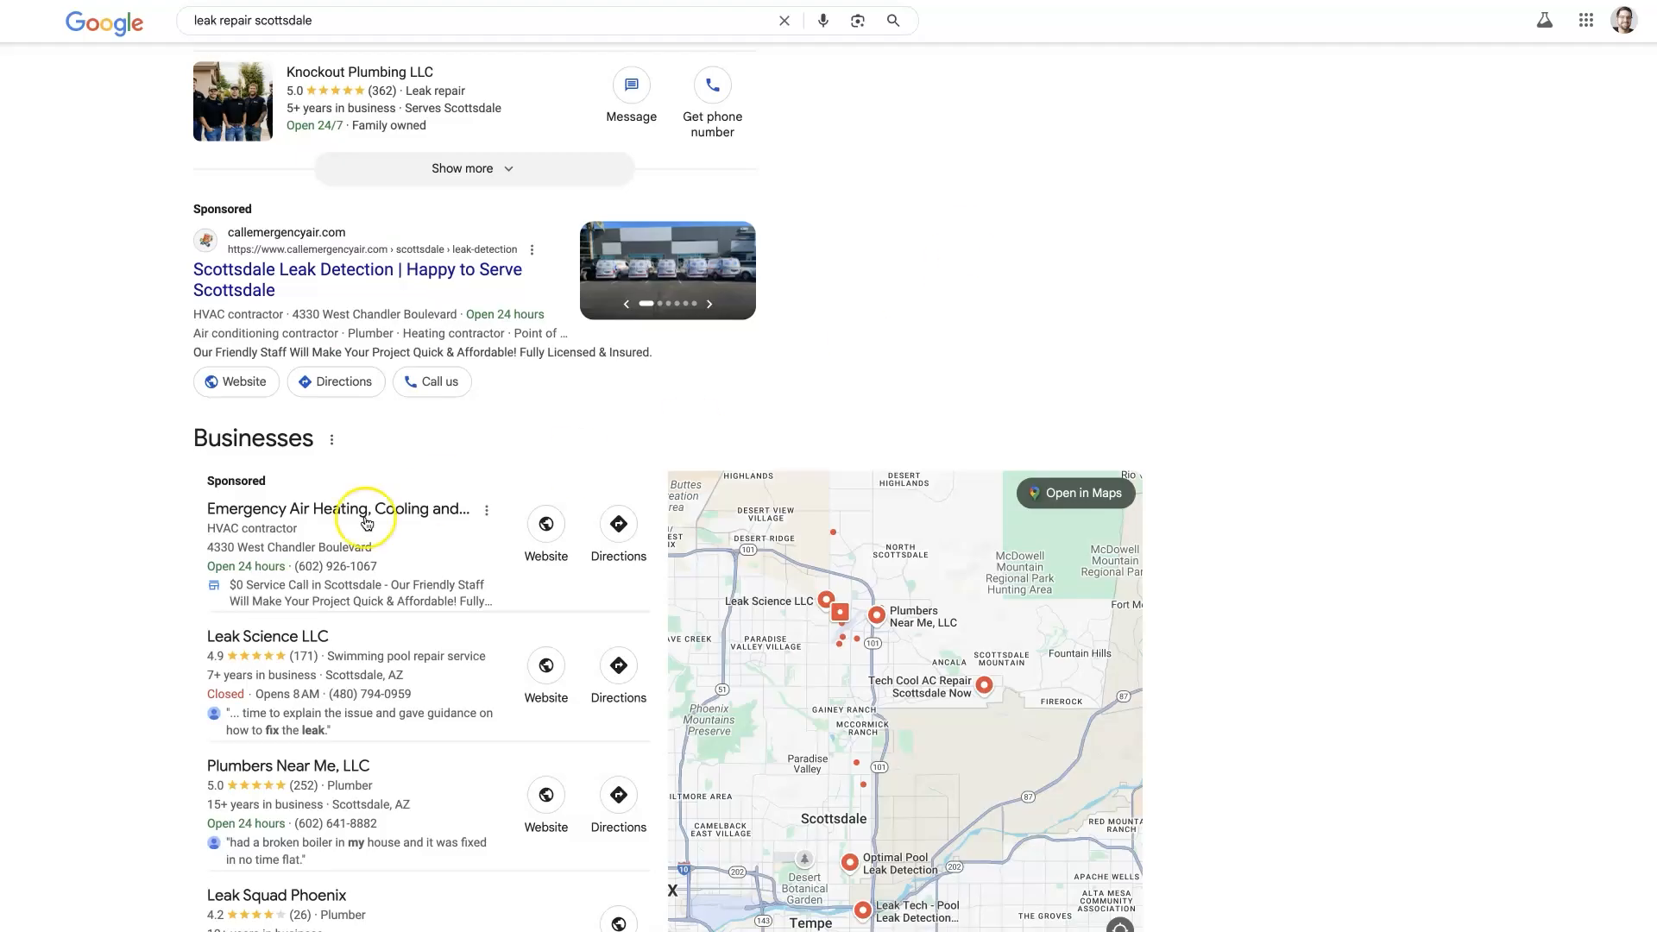
scroll(430, 662, "down", 1)
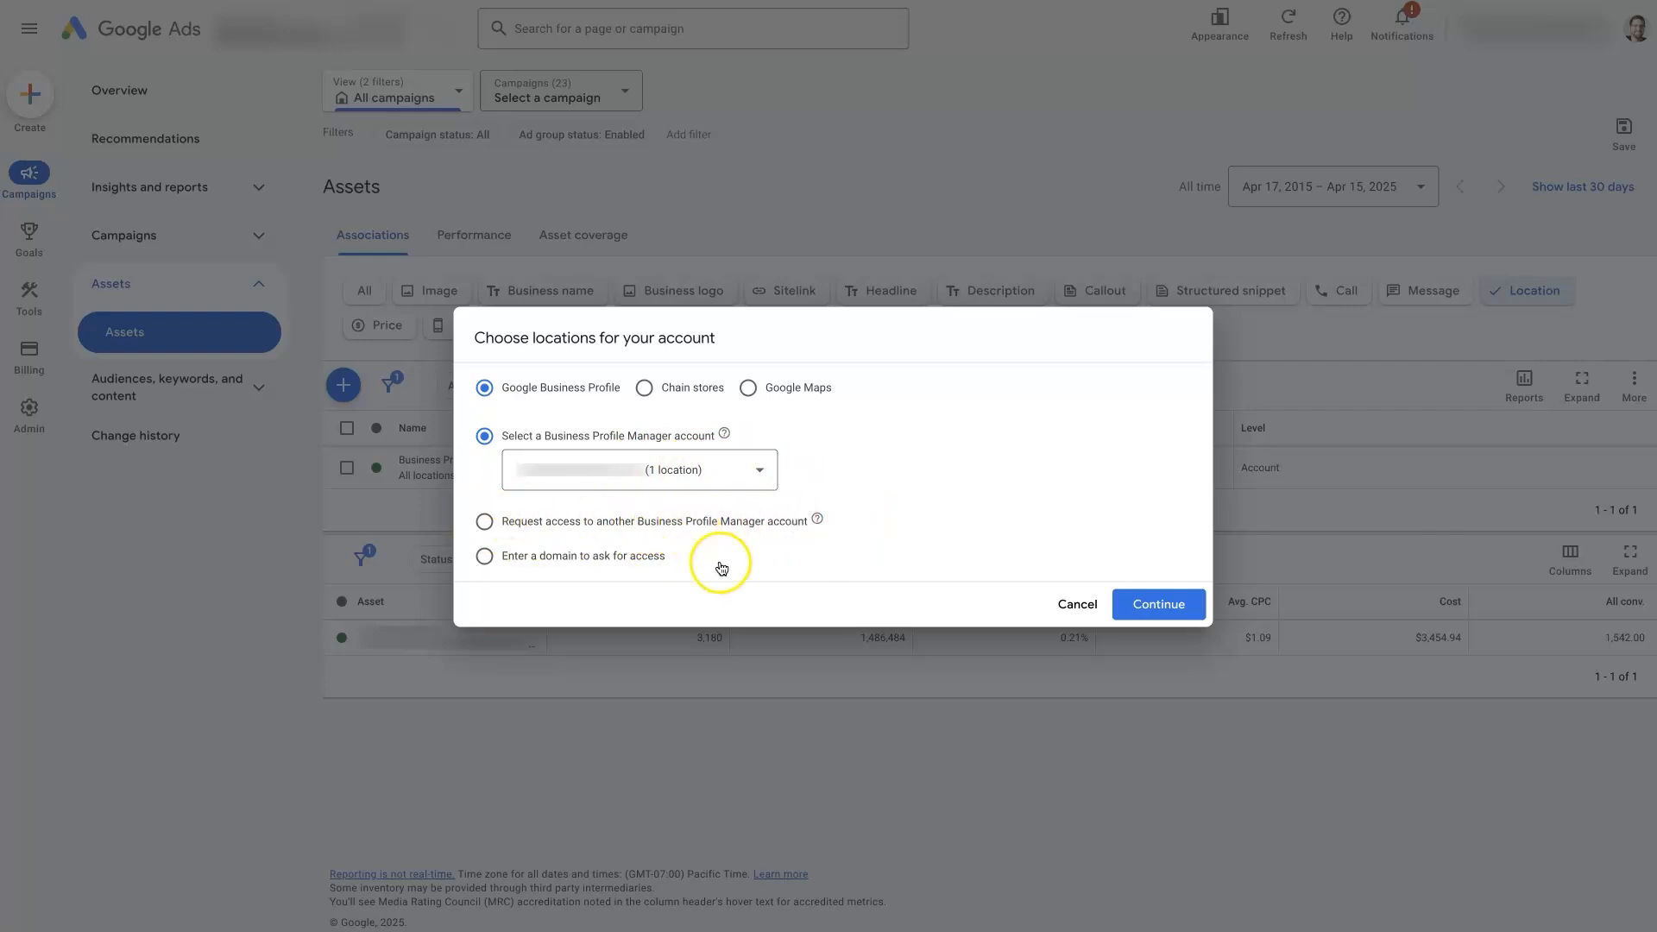
left_click(1159, 605)
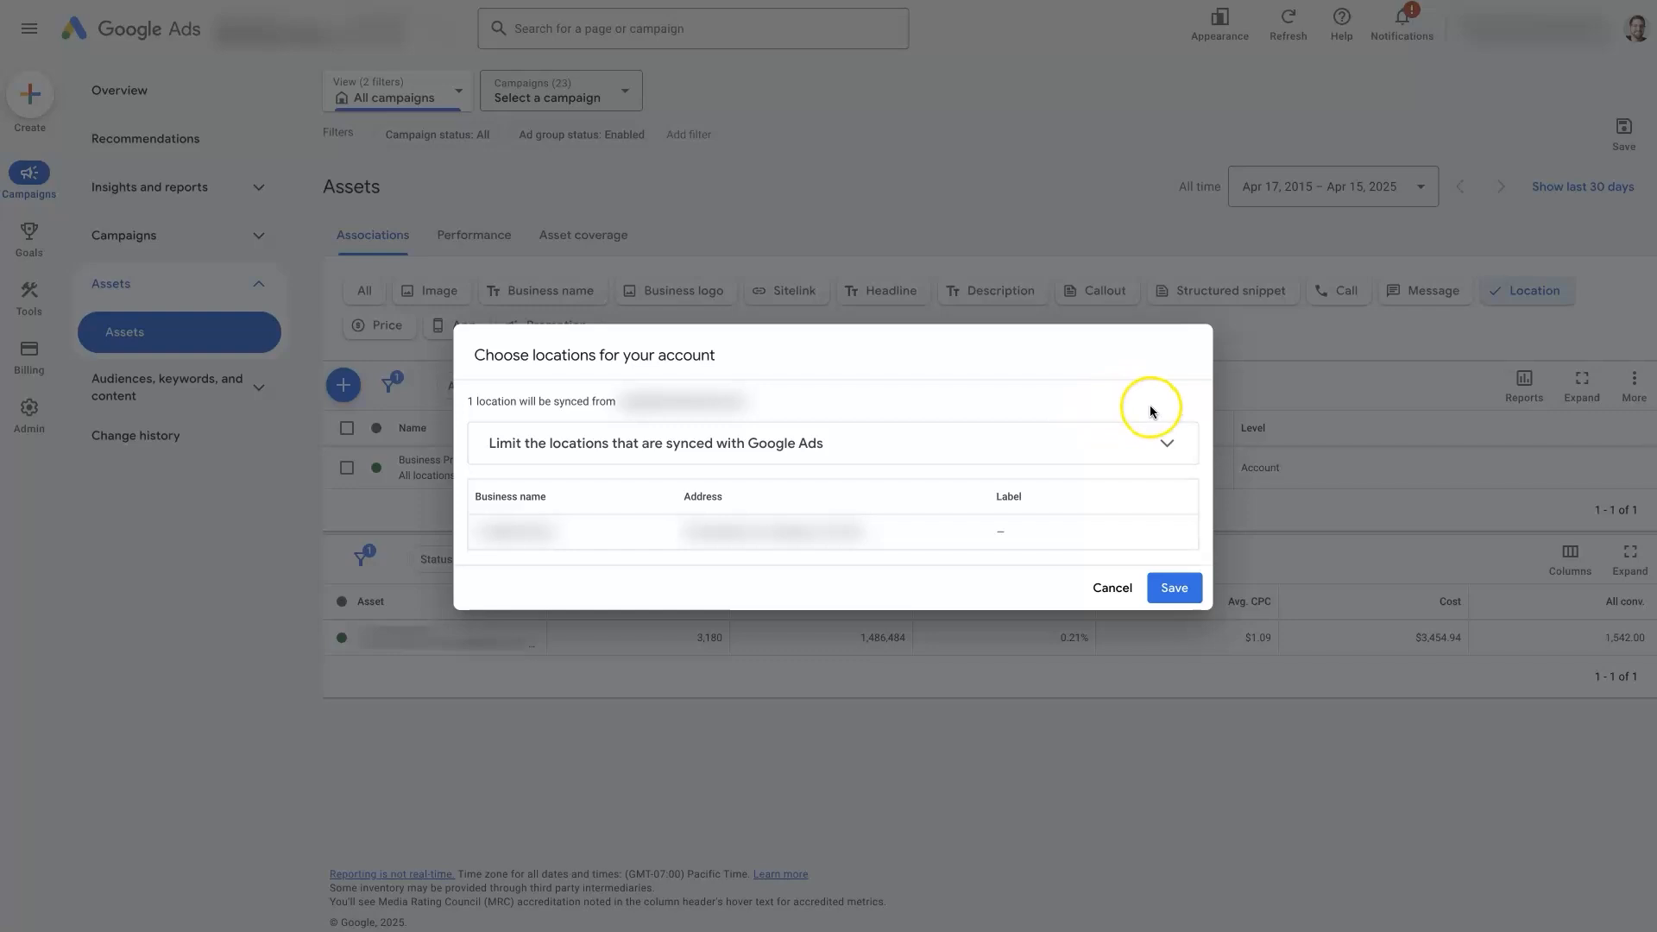
- Try limiting the synced locations to the business name "Acme Inc.", and clear the name filter again
left_click(890, 450)
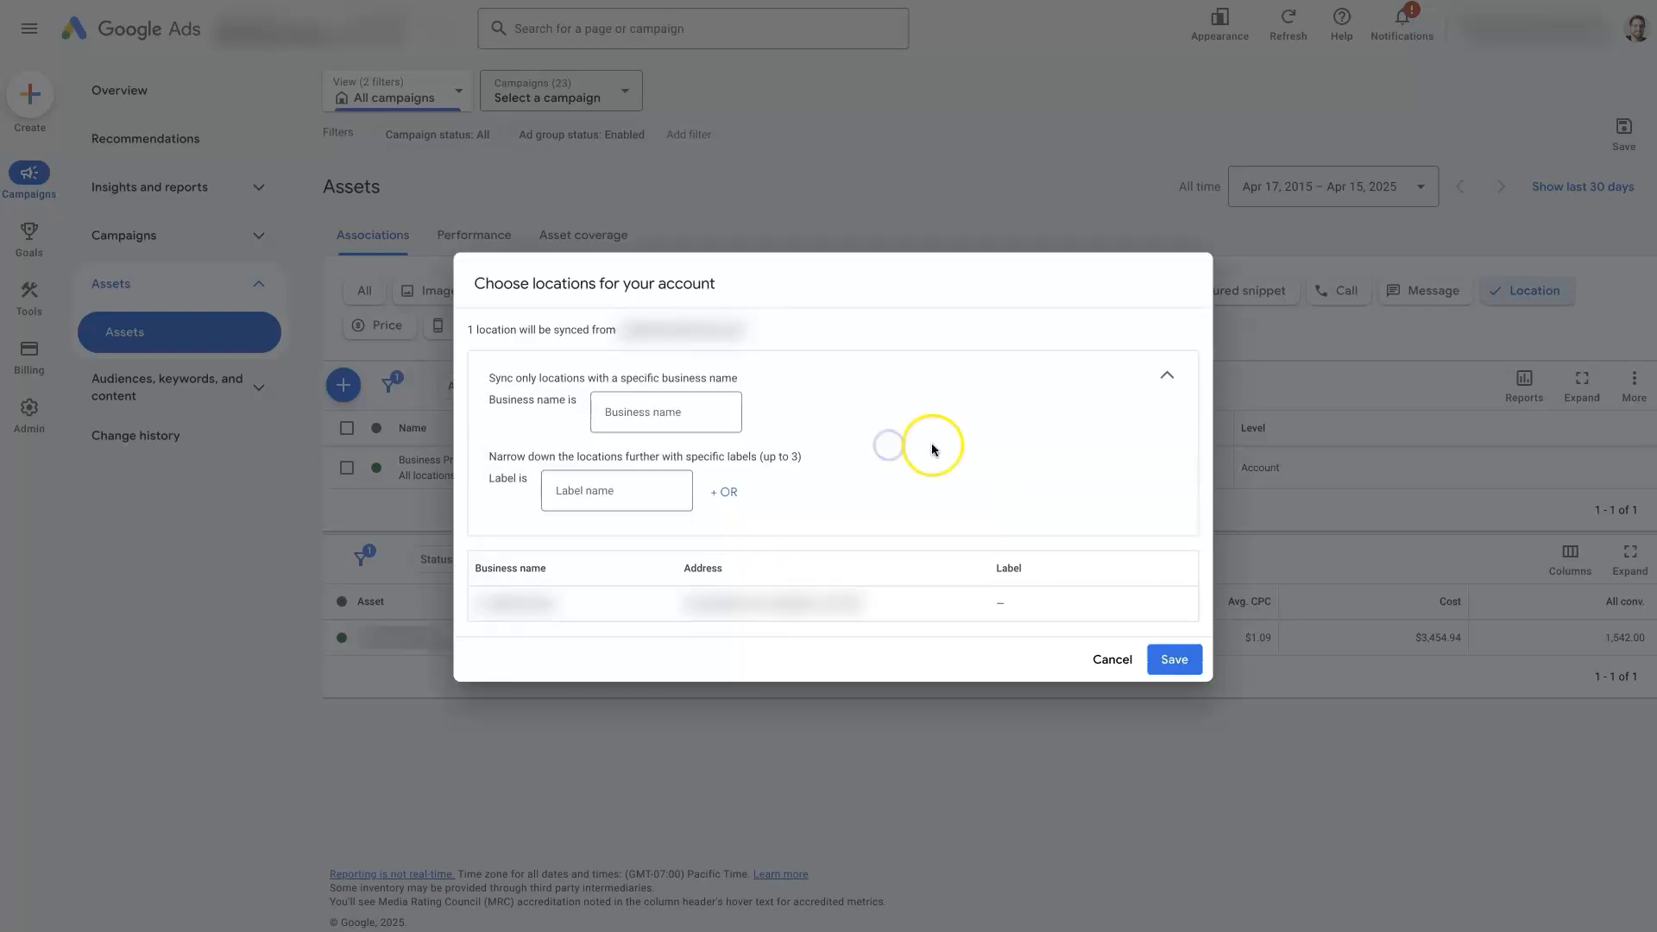
left_click(626, 412)
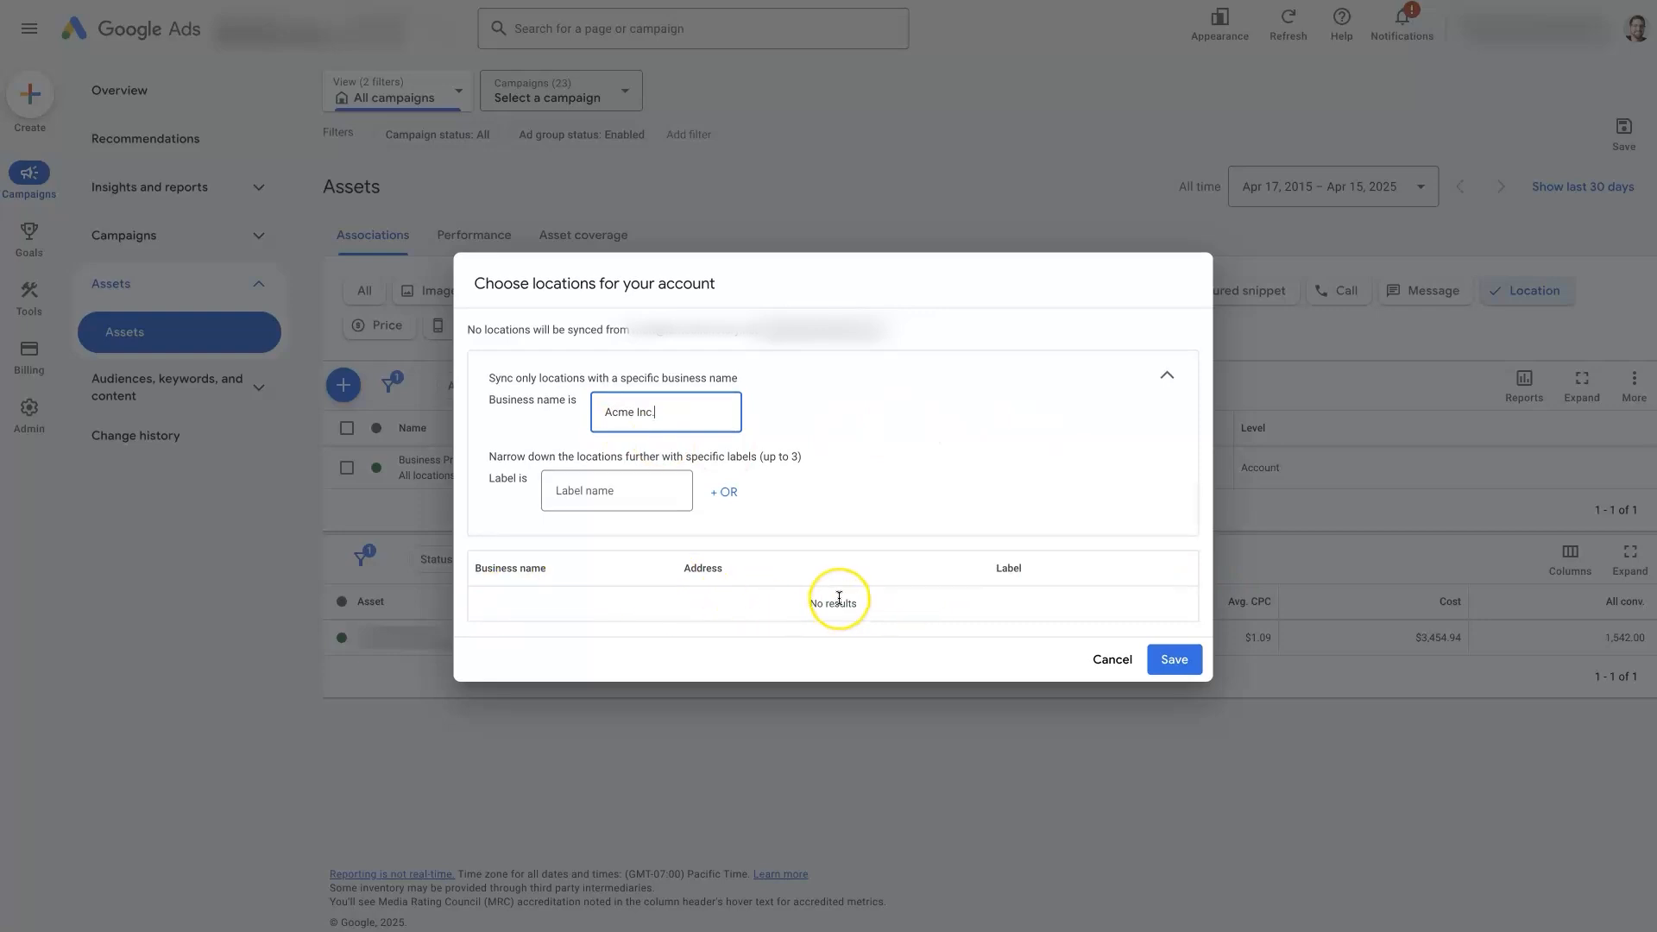
triple_click(665, 411)
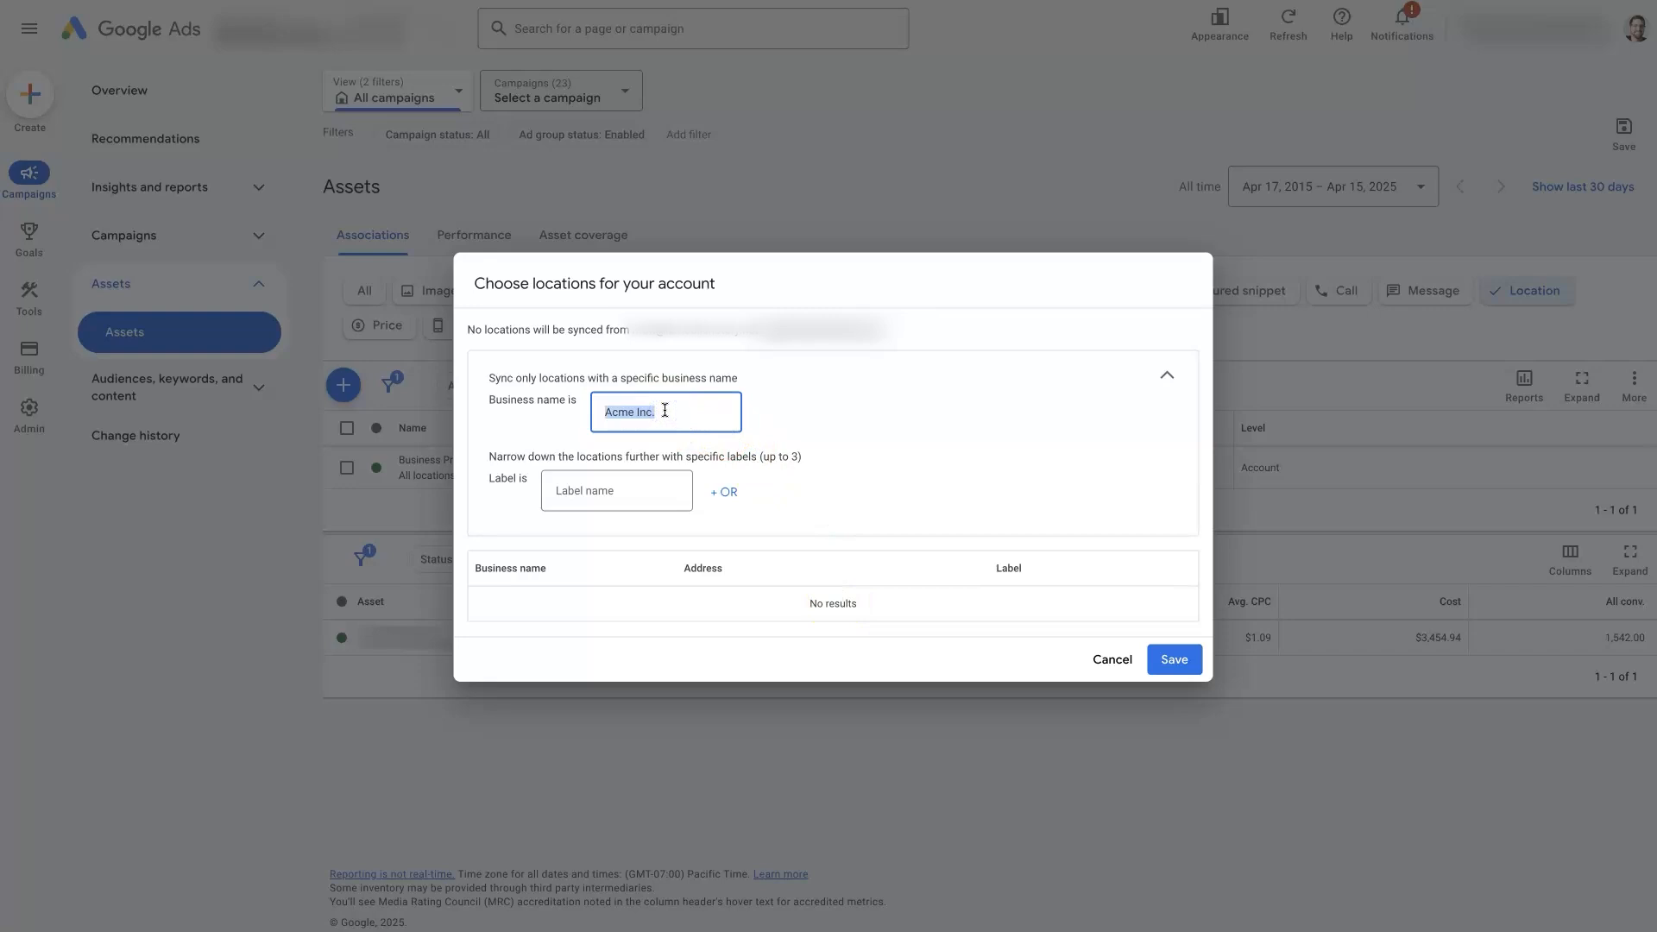
key("BackSpace")
left_click(1396, 440)
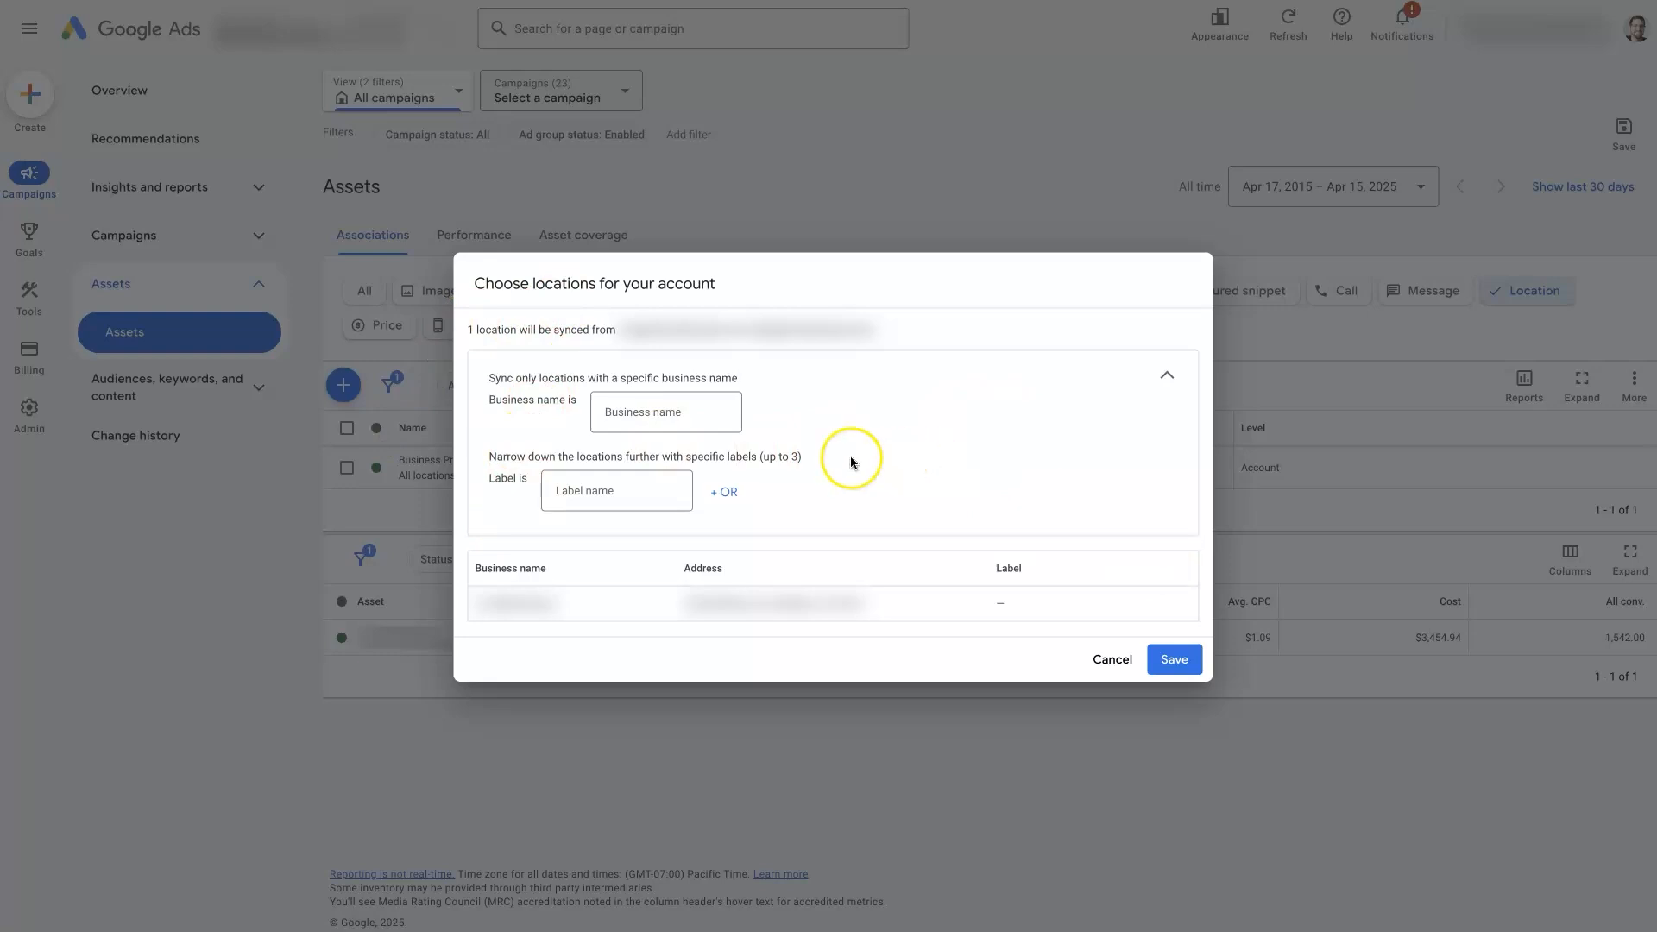
- Save the account's Business Profile location sync without any business name or label filter
left_click(1184, 669)
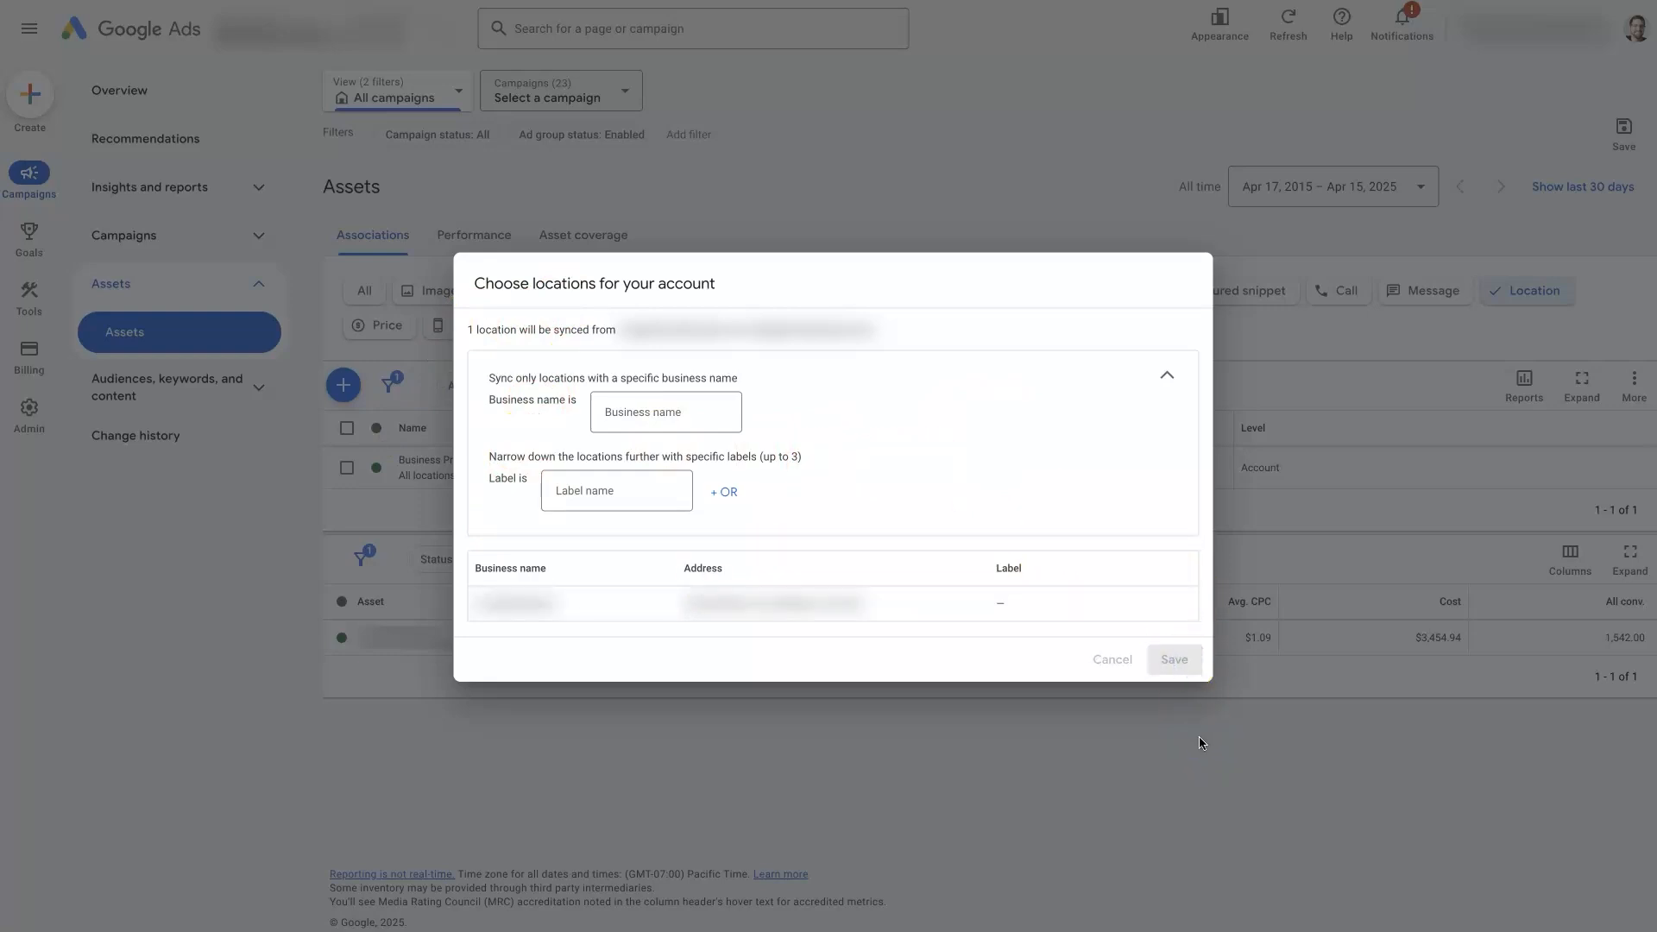
left_click(1188, 715)
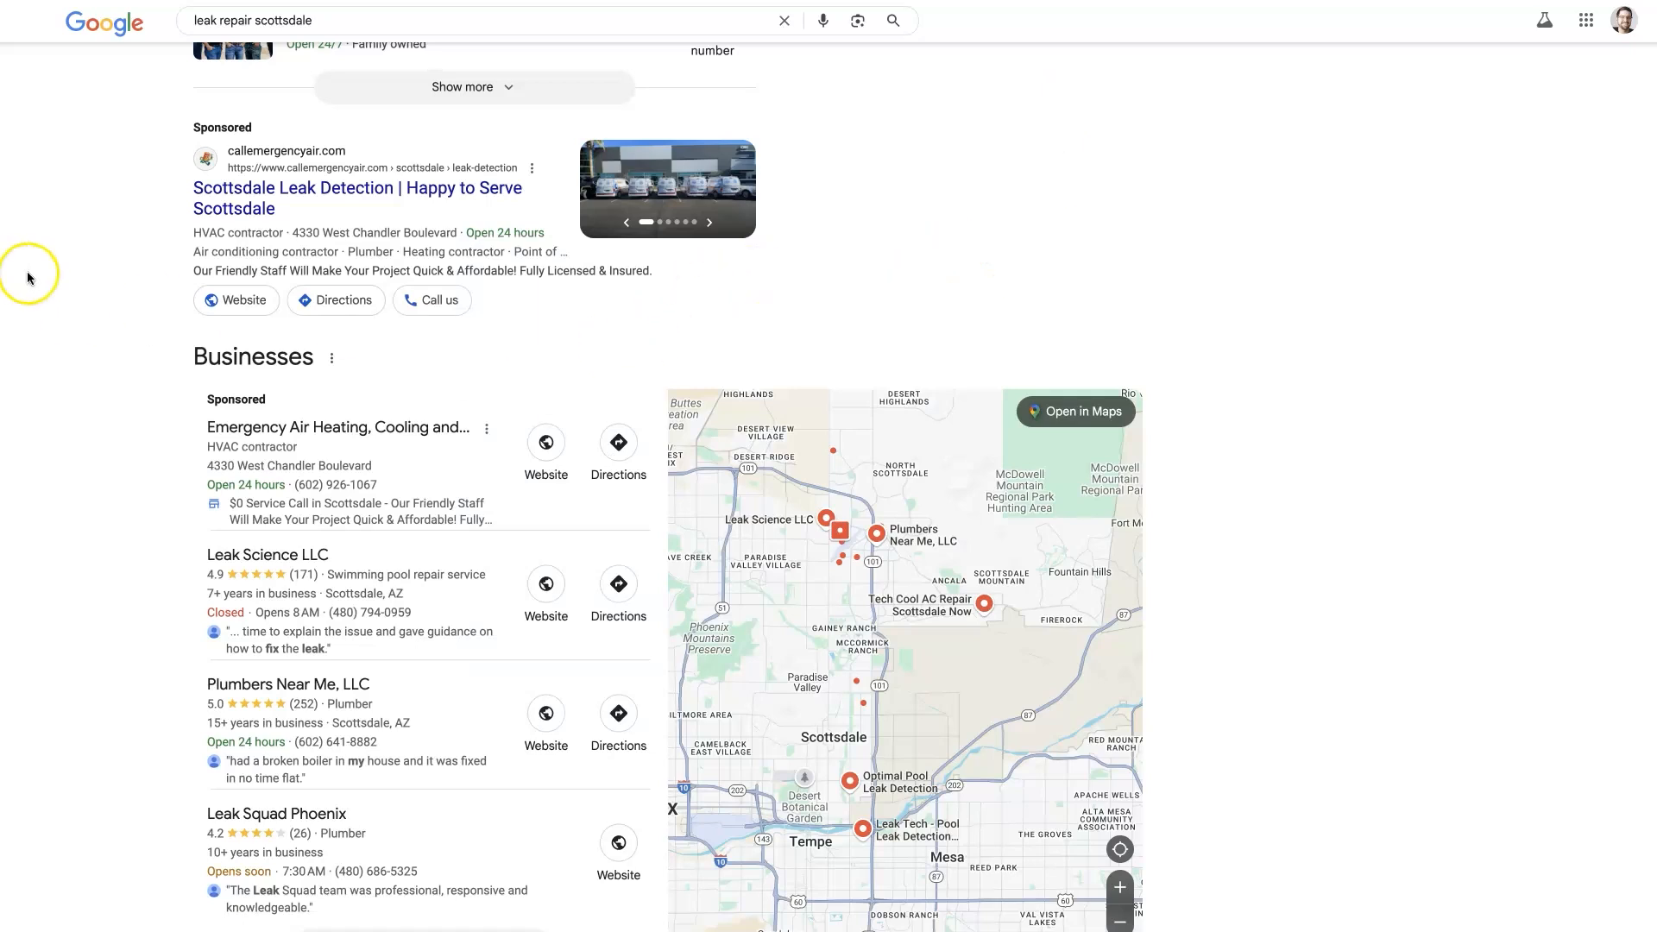
- Review the sponsored location listings in the Google results for leak repair in Scottsdale
scroll(151, 419, "up", 1)
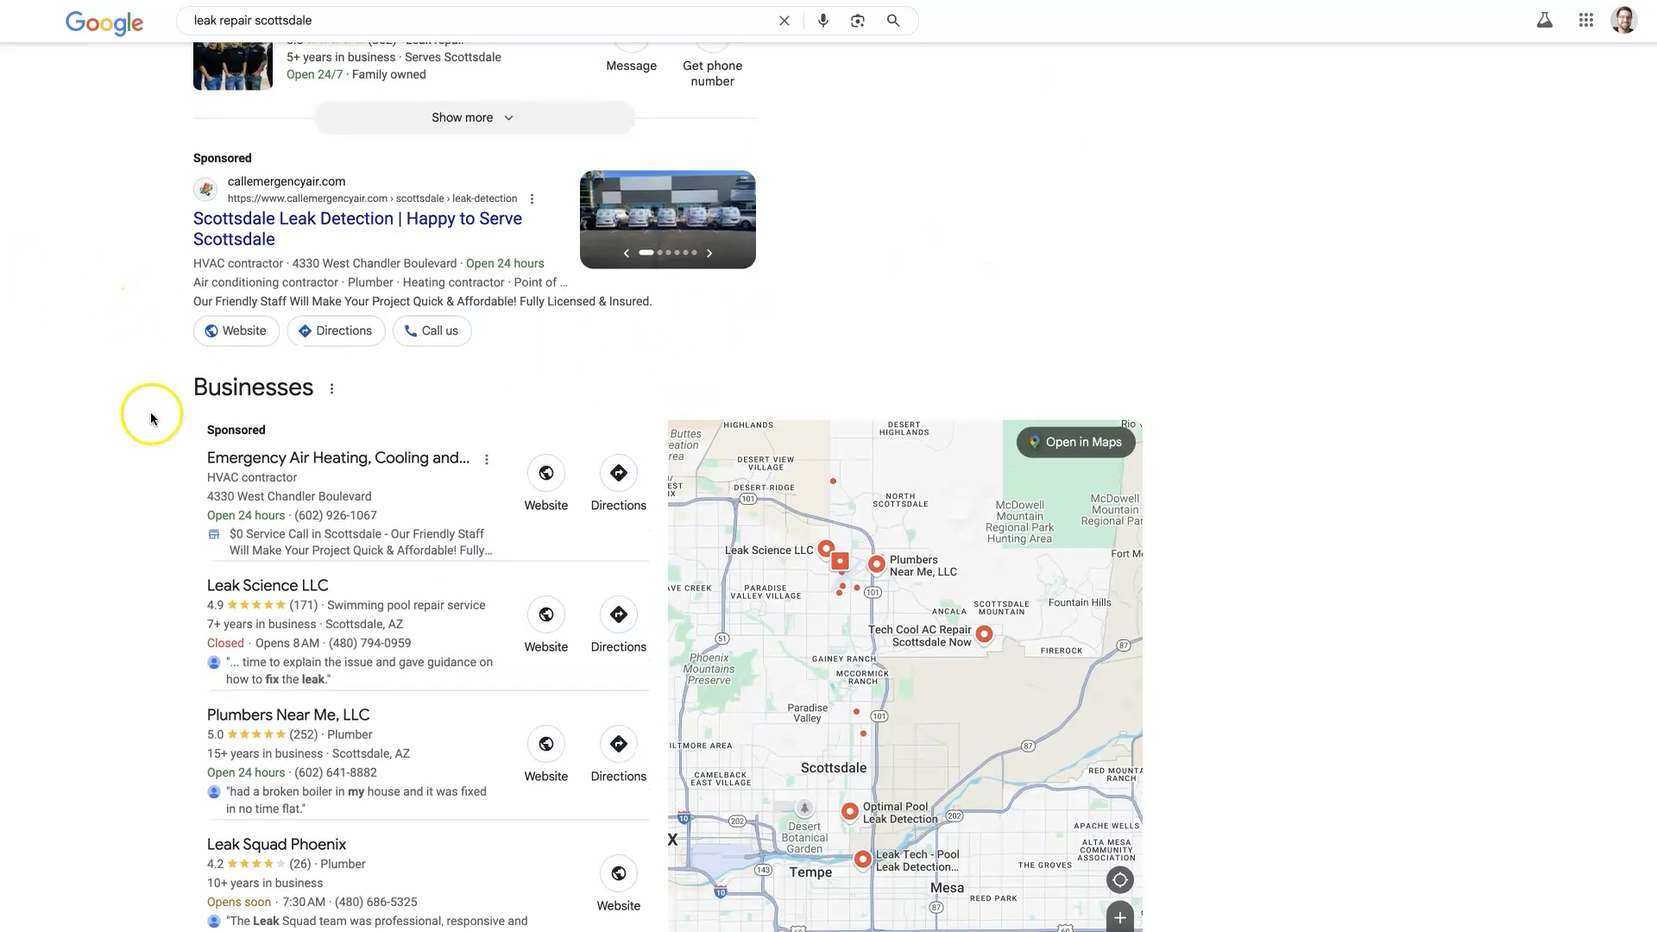
scroll(55, 381, "up", 1)
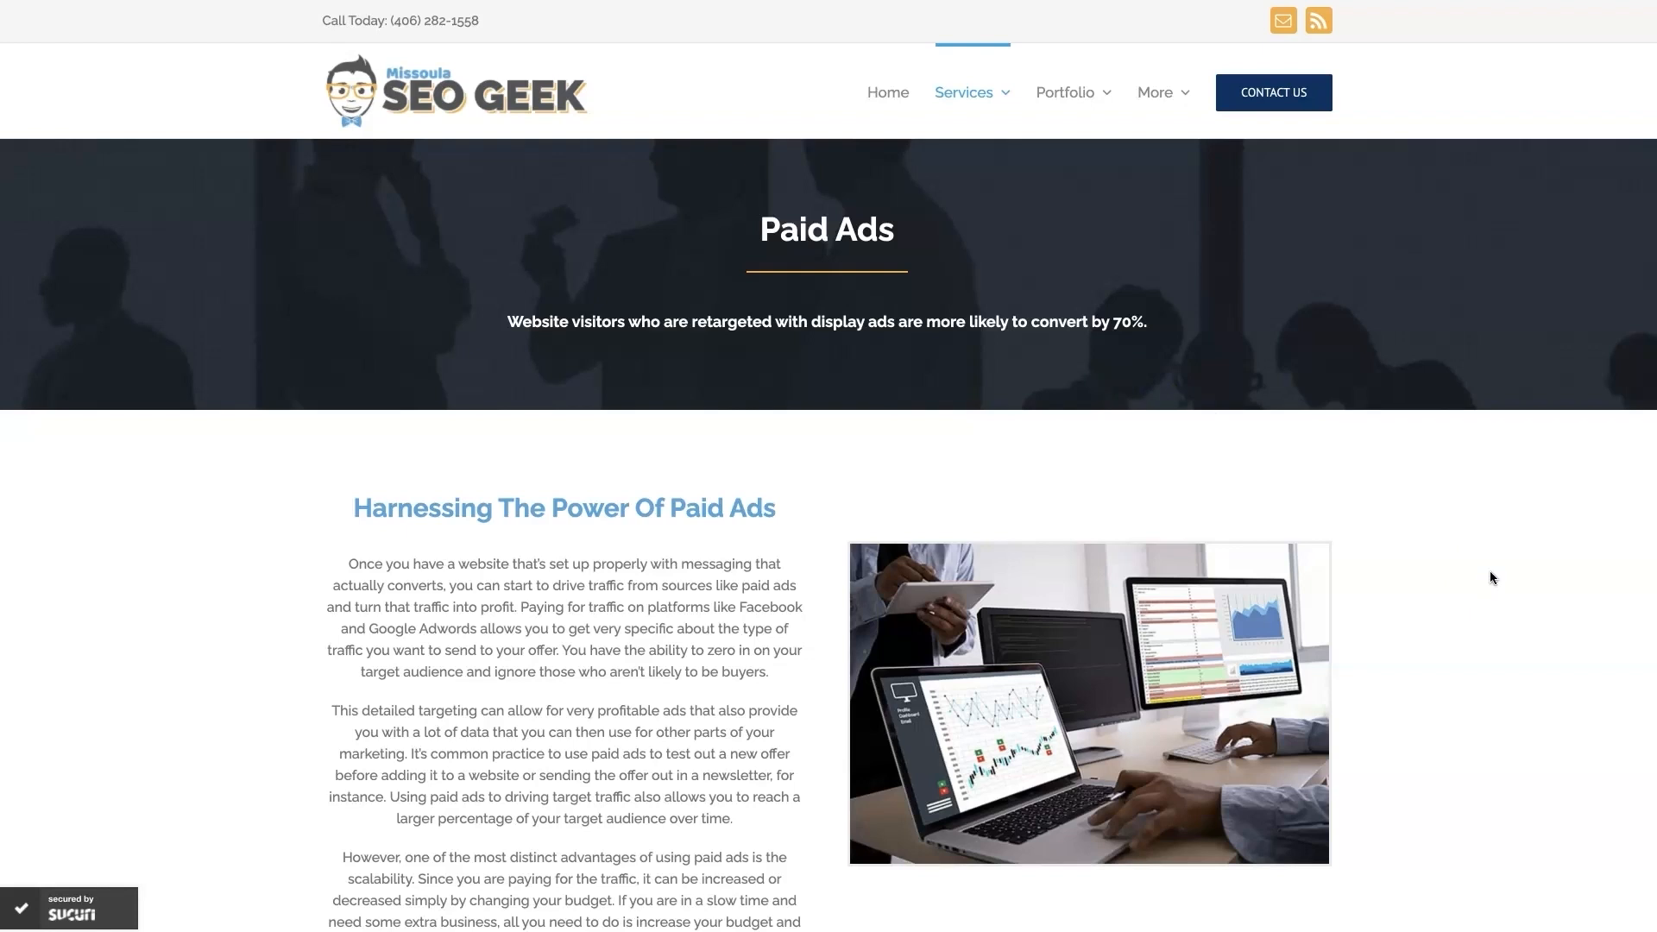
- Look over the Missoula SEO Geek Paid Ads page, including its section on increasing sales with Google Ads
scroll(1466, 630, "down", 20)
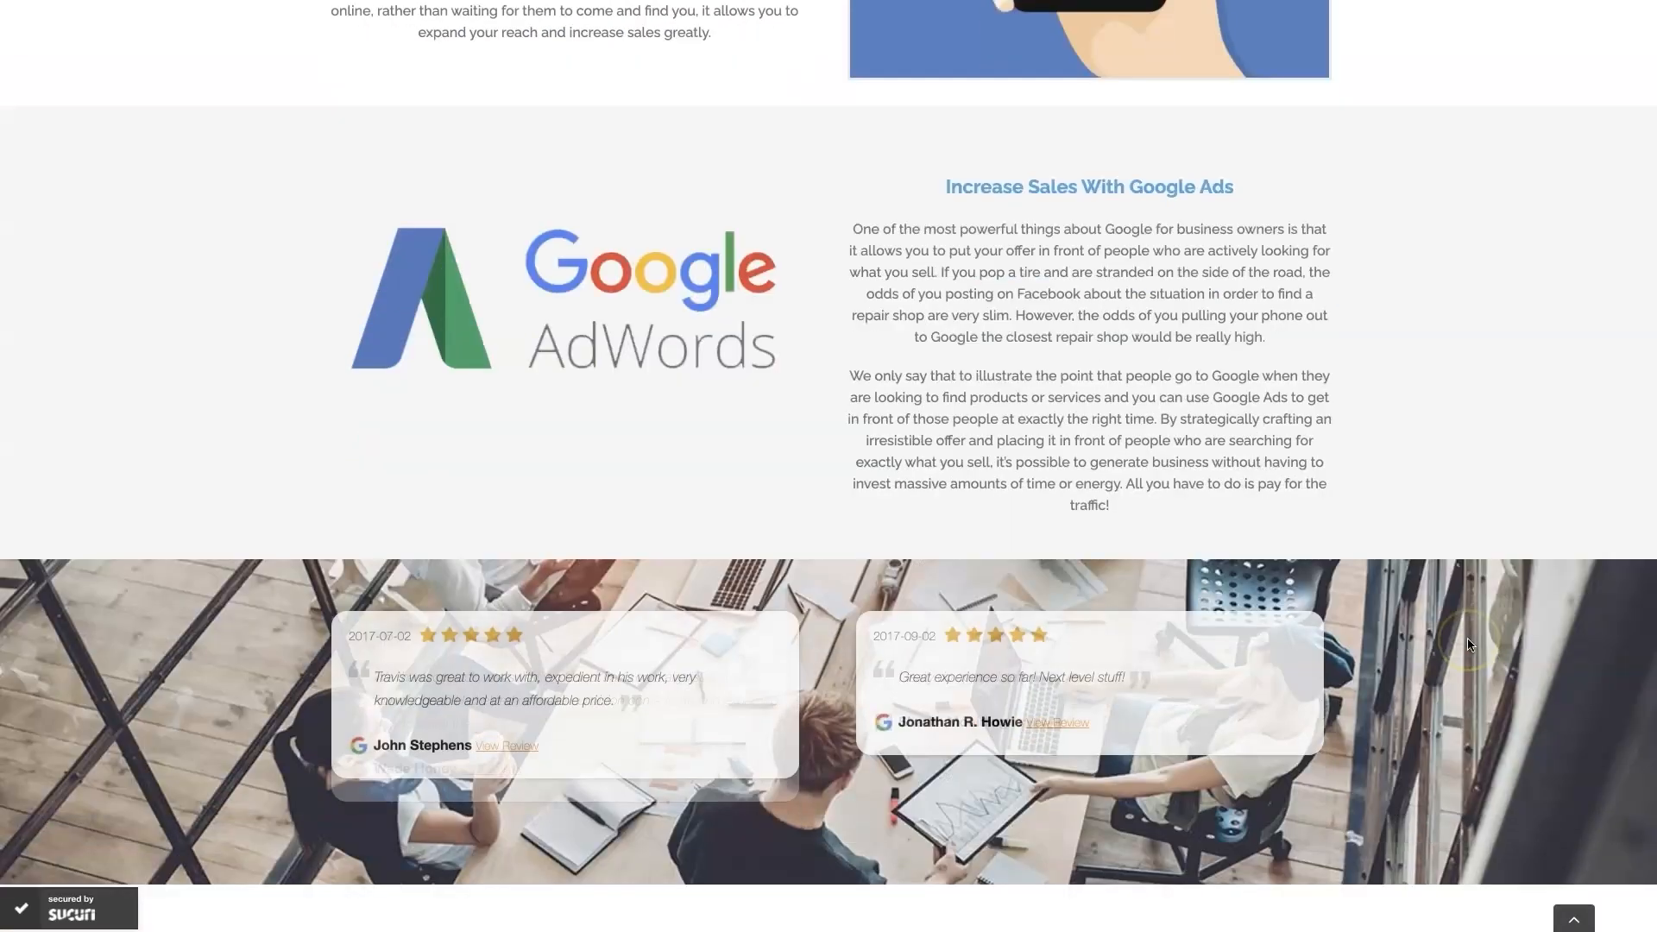
scroll(1467, 643, "down", 1)
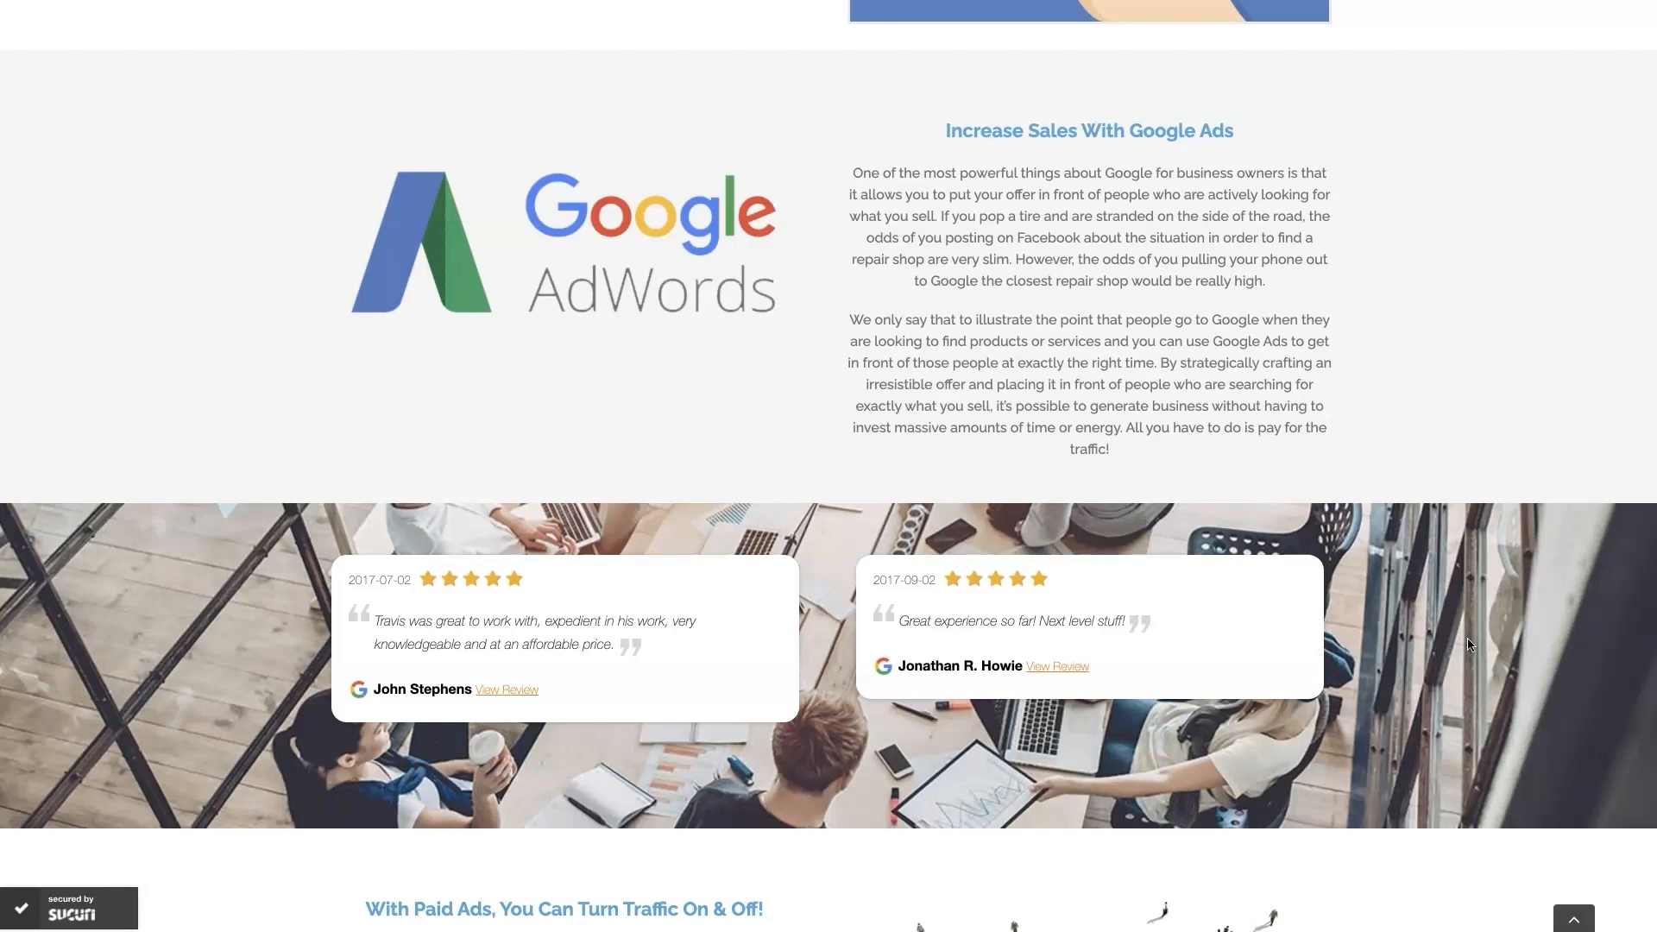
scroll(1467, 643, "up", 1)
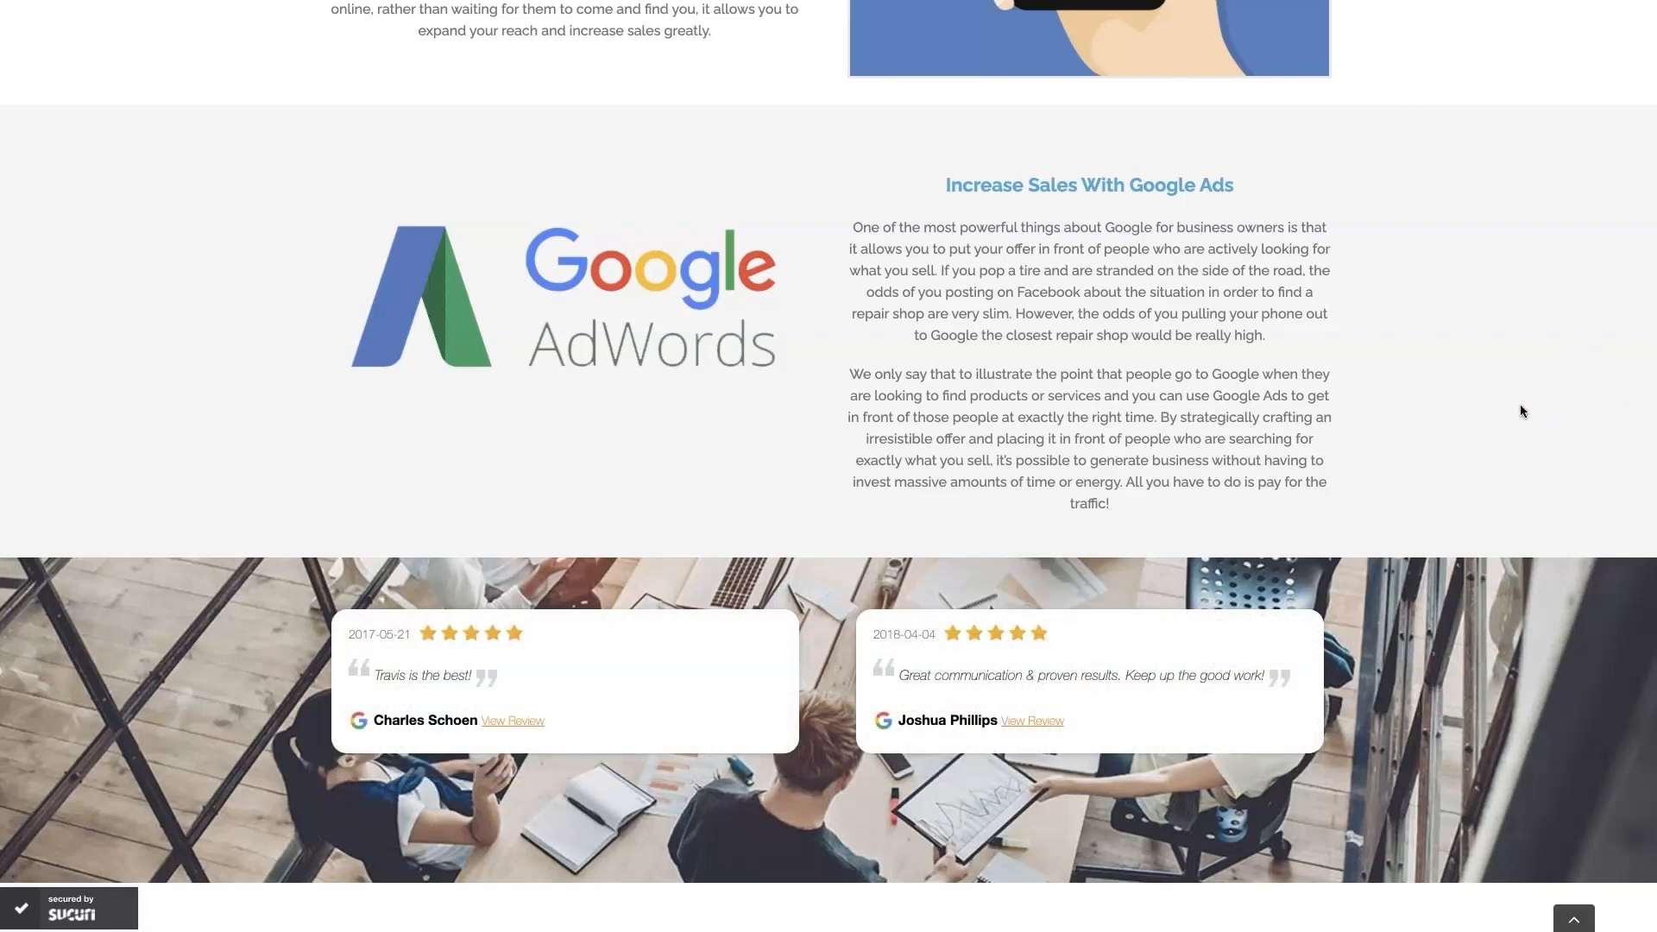
scroll(1519, 403, "up", 20)
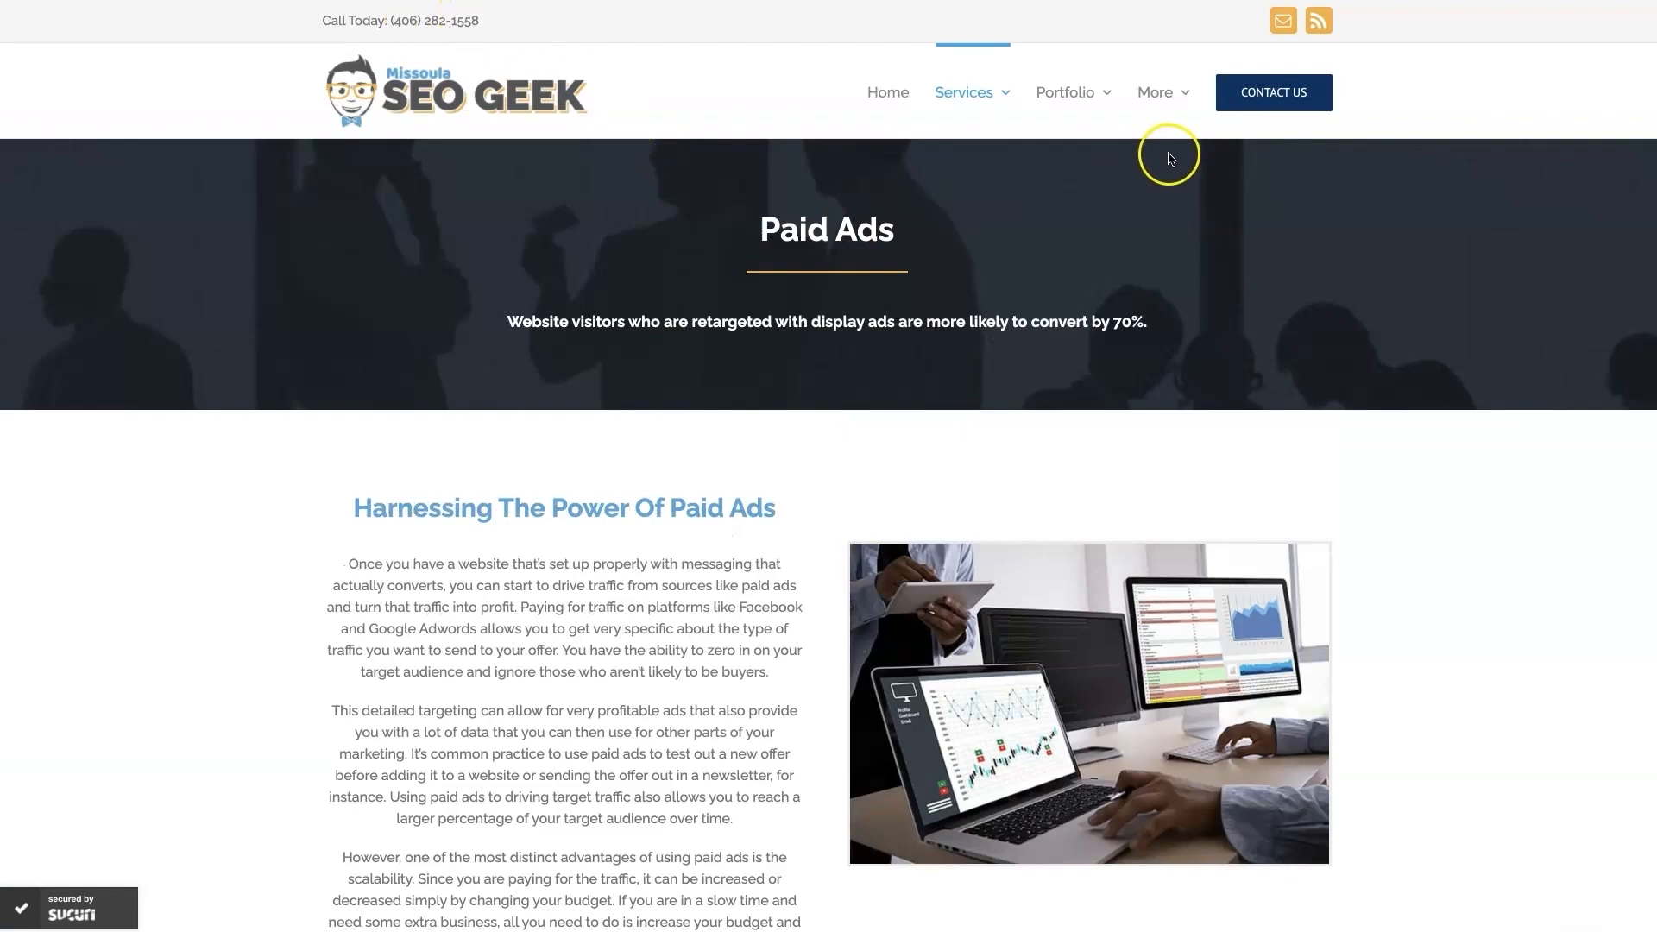